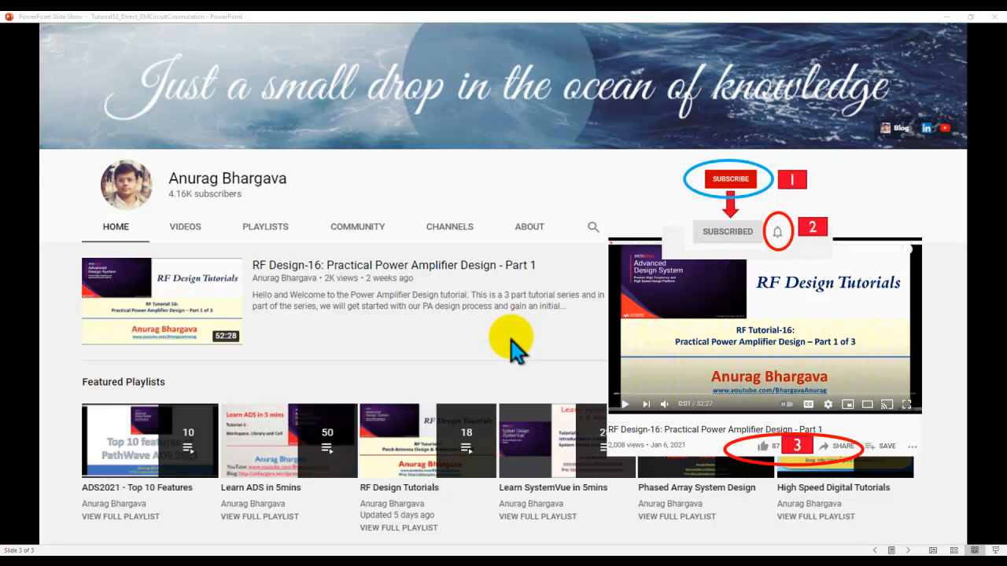
Switch from the slide show to the cell_1 optimization schematic.
{"action": "key", "text": "Left"}
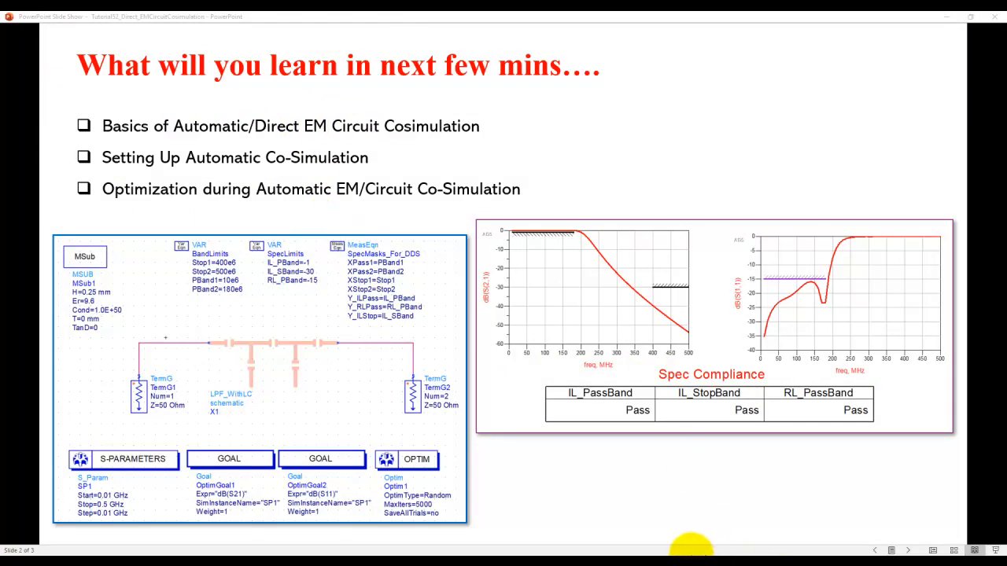
{"action": "mouse_move", "coordinate": [685, 551]}
{"action": "left_click", "coordinate": [683, 521]}
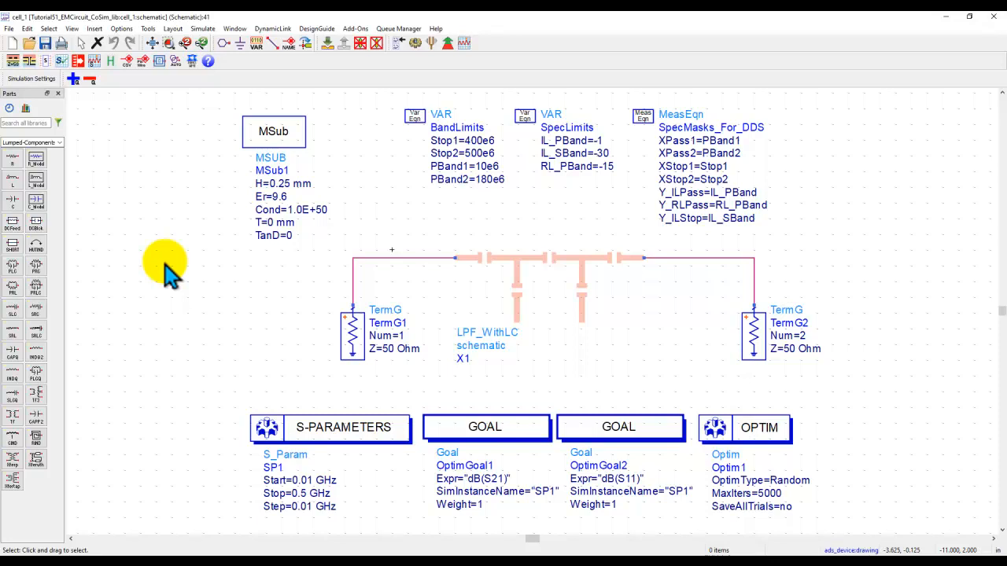
Inspect the schematic's filter, variables and S-parameter blocks, and open the data display.
{"action": "left_click", "coordinate": [532, 287]}
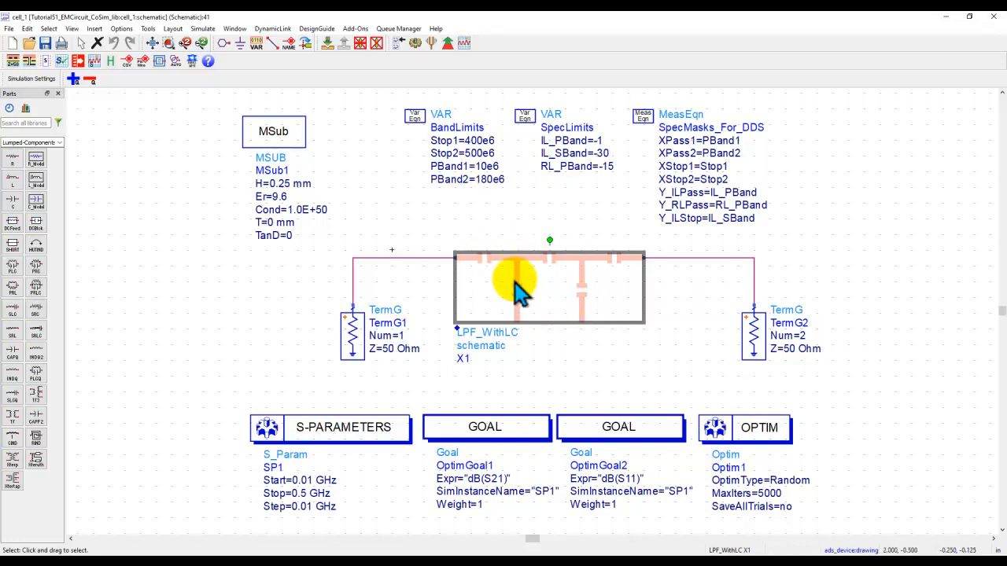
{"action": "left_click", "coordinate": [375, 206]}
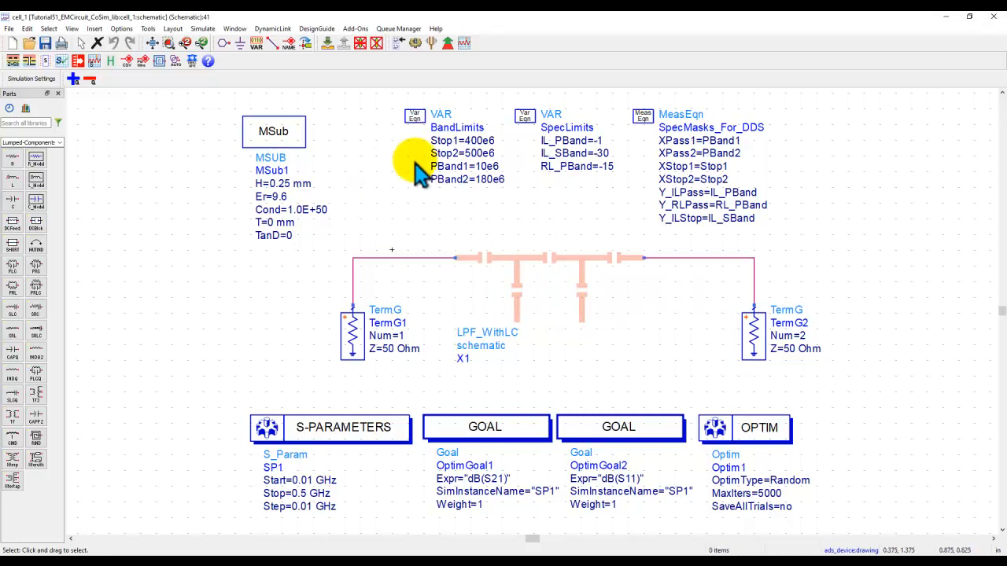
{"action": "left_click", "coordinate": [379, 432]}
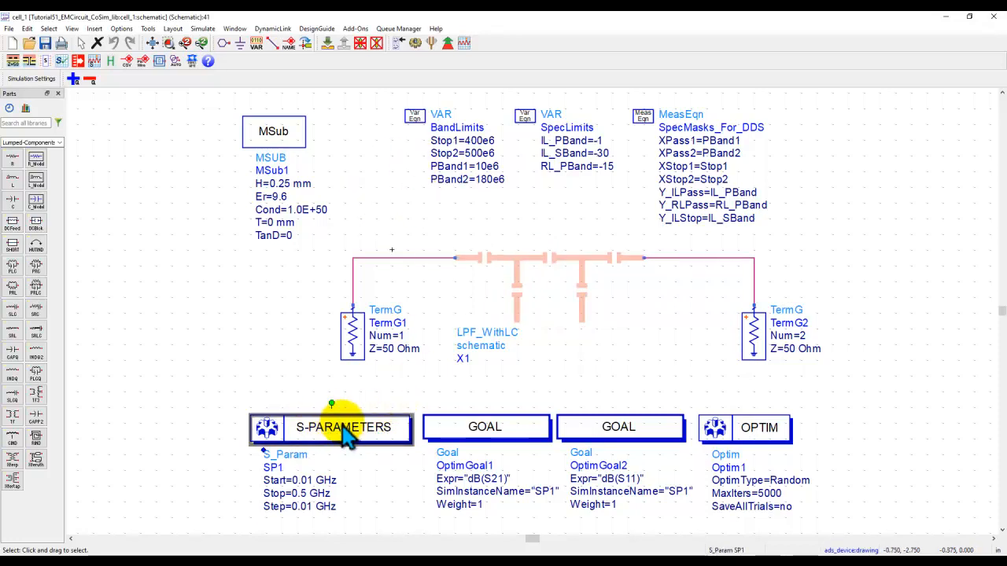
{"action": "left_click", "coordinate": [288, 366]}
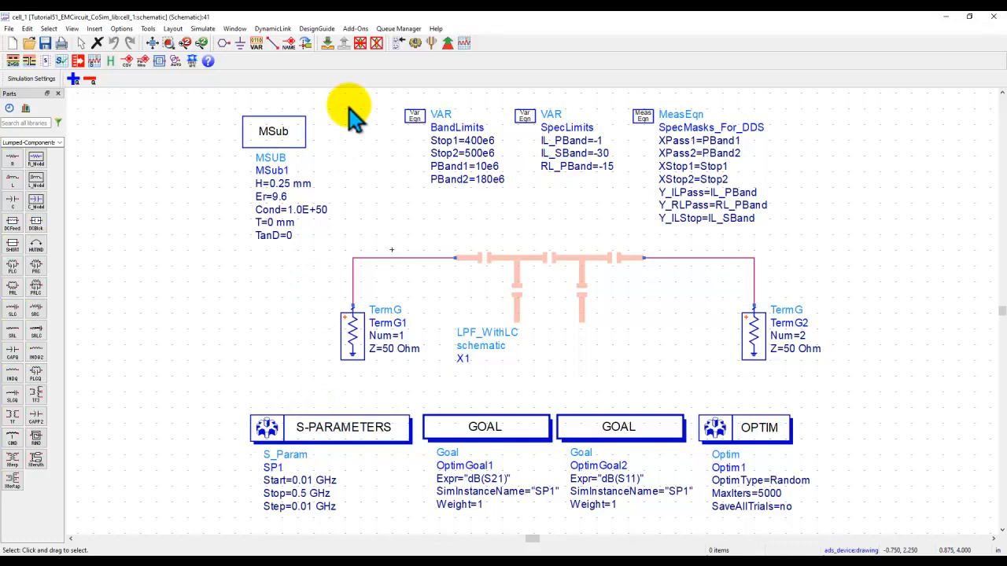
{"action": "left_click", "coordinate": [414, 47]}
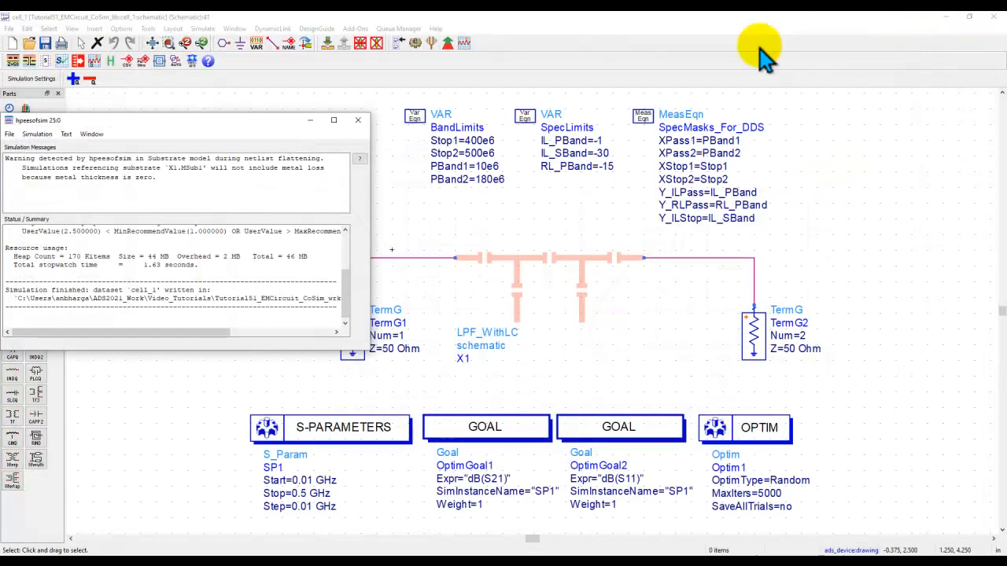
Close the data display and run the optimization of the cell_1 schematic.
{"action": "left_click", "coordinate": [995, 15]}
{"action": "left_click", "coordinate": [586, 208]}
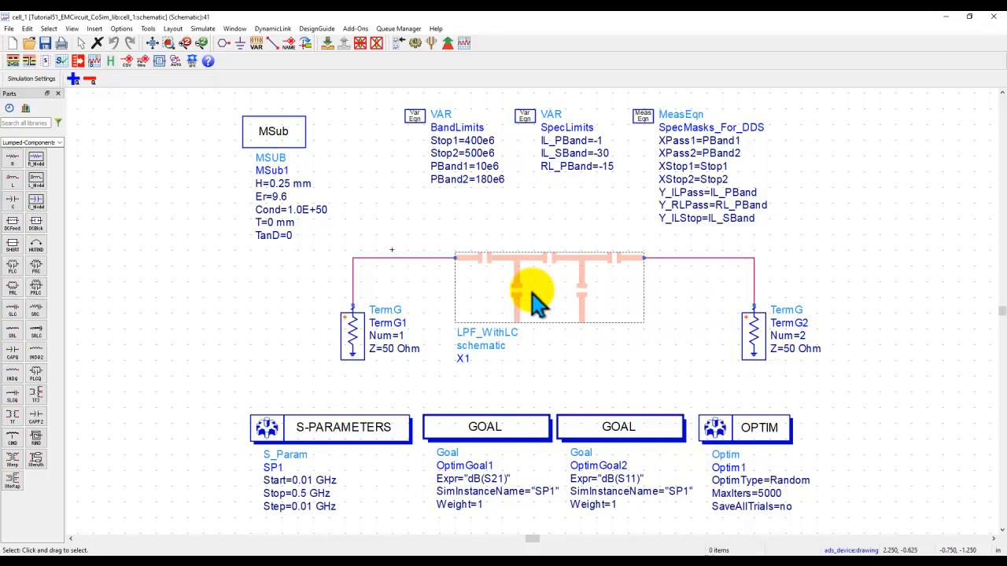
{"action": "left_click", "coordinate": [448, 47]}
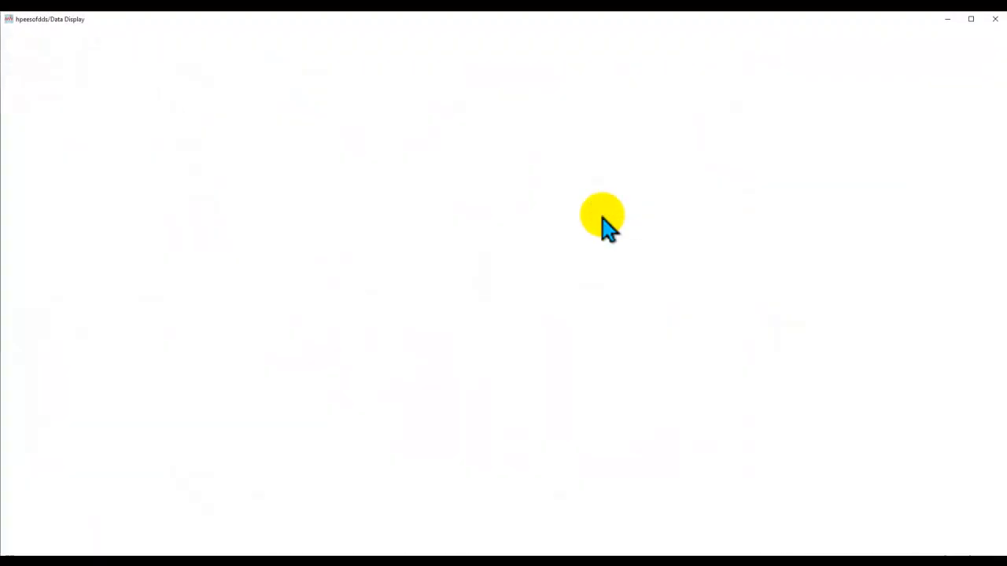
Review the Optimization Cockpit results, then close the cockpit and the simulation status window.
{"action": "mouse_move", "coordinate": [683, 551]}
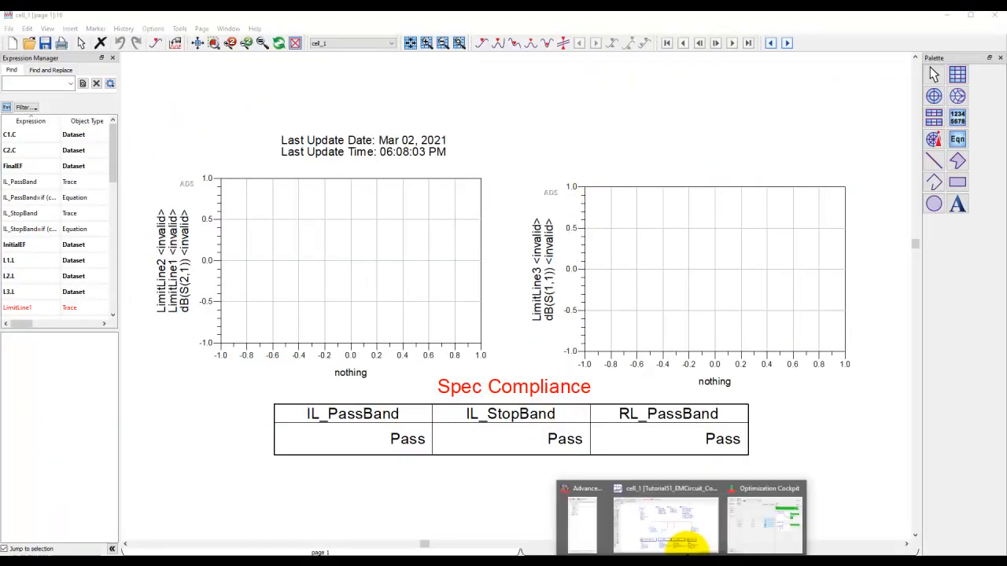
{"action": "left_click", "coordinate": [755, 532]}
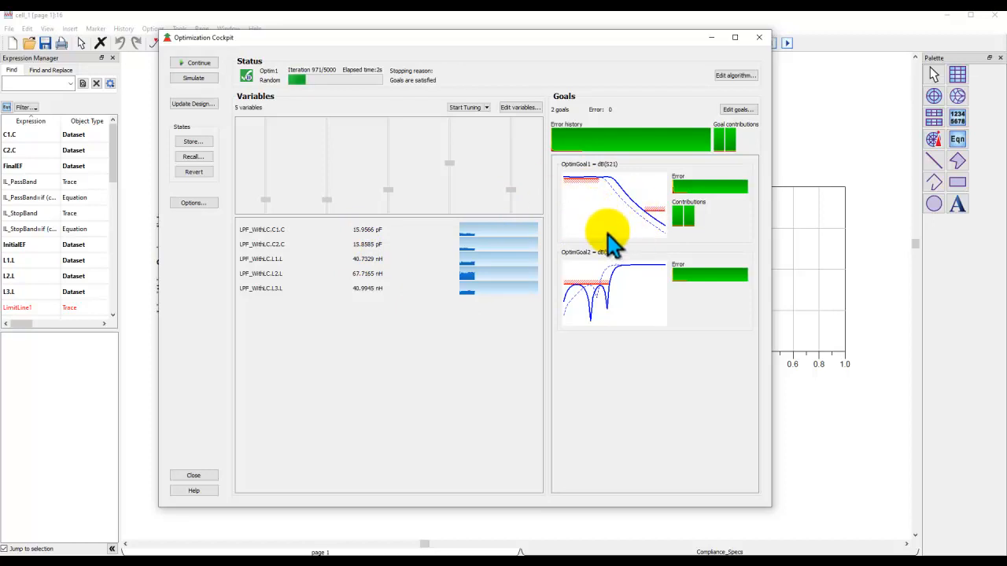
{"action": "left_click", "coordinate": [758, 37]}
{"action": "left_click", "coordinate": [479, 286]}
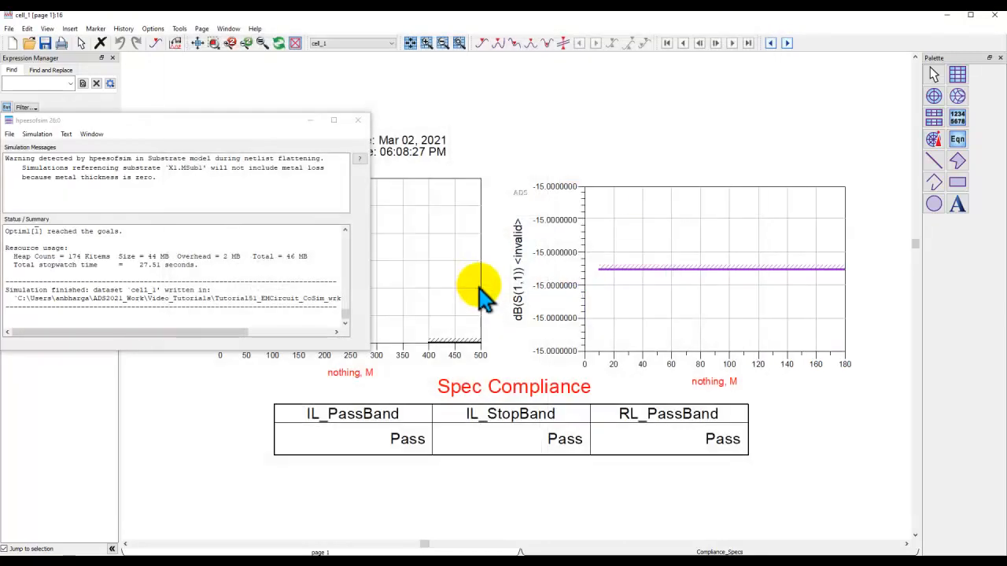
{"action": "left_click", "coordinate": [360, 119]}
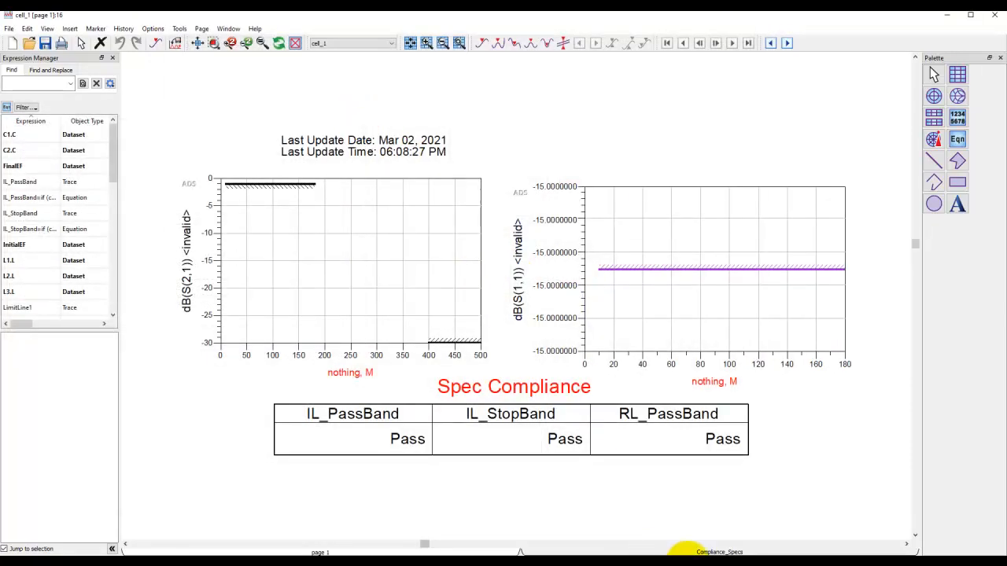
Close all open design windows from the main ADS window.
{"action": "mouse_move", "coordinate": [685, 553]}
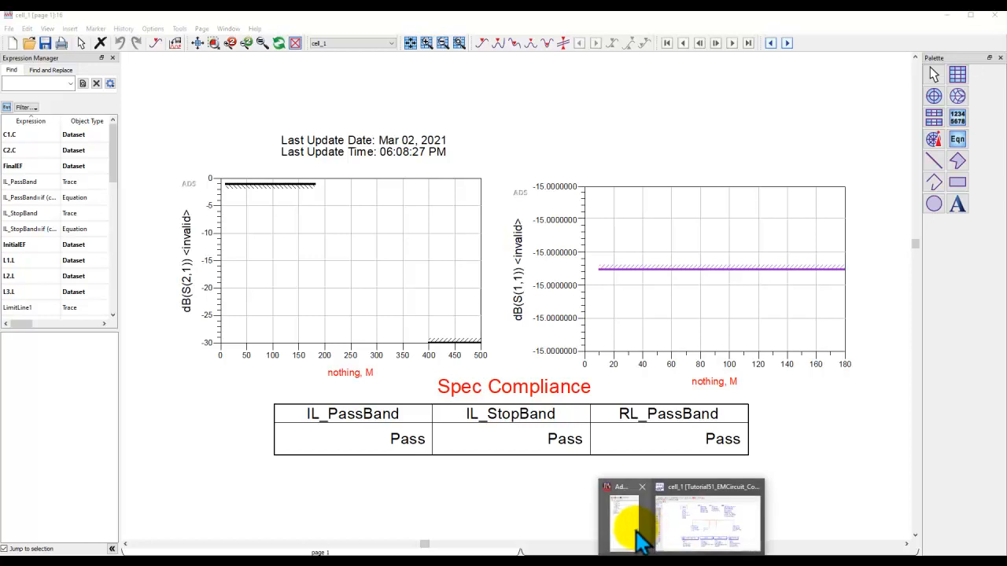
{"action": "left_click", "coordinate": [641, 531]}
{"action": "left_click", "coordinate": [13, 32]}
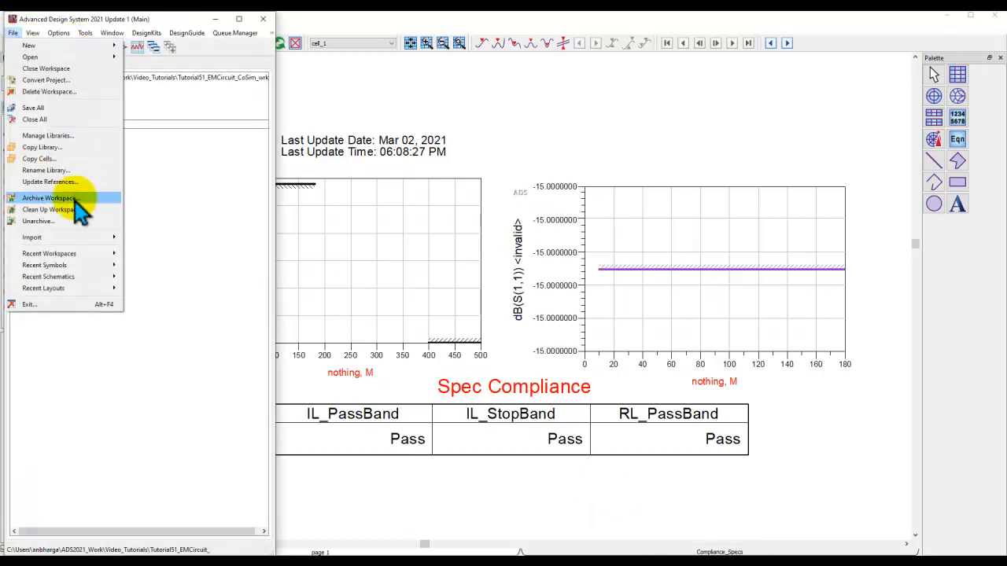
{"action": "left_click", "coordinate": [47, 119]}
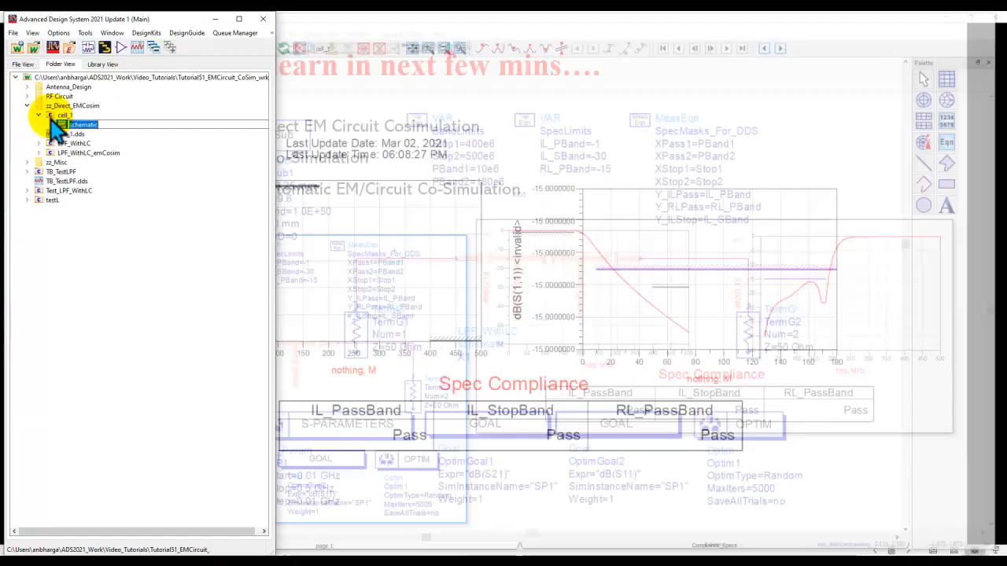
Open the schematic view of the Test_LPF_WithLC cell from the workspace tree.
{"action": "left_click", "coordinate": [27, 106]}
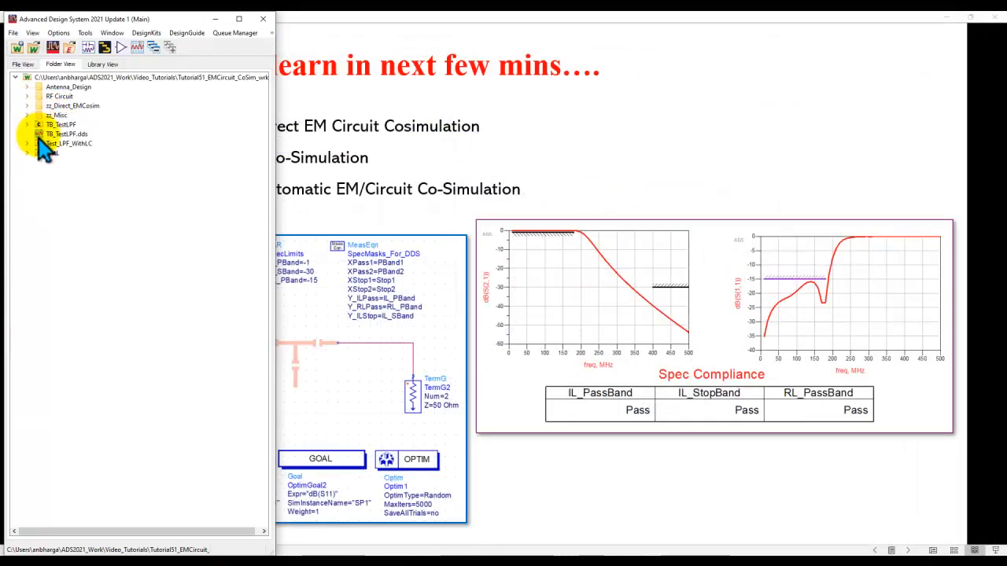
{"action": "left_click", "coordinate": [27, 144]}
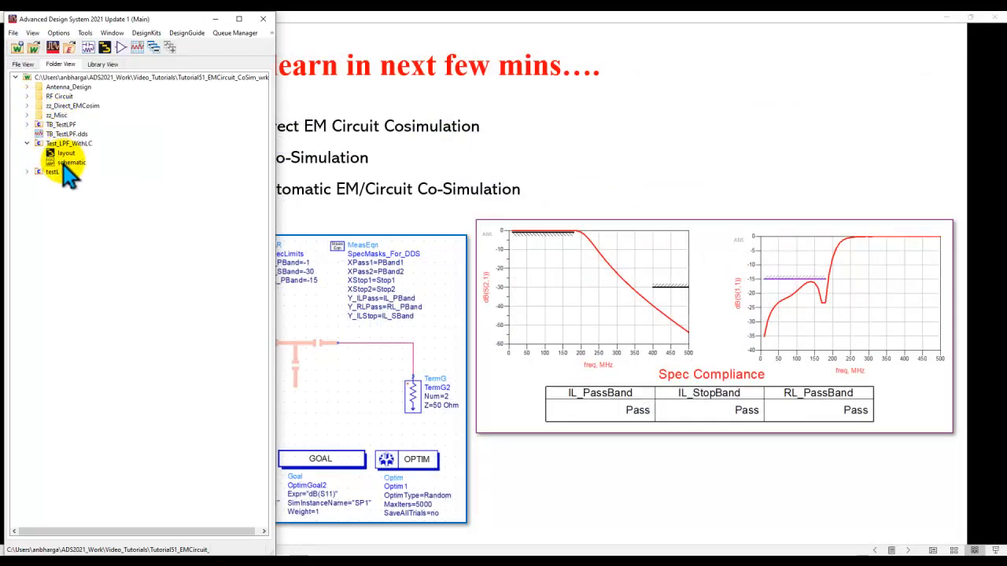
{"action": "double_click", "coordinate": [65, 163]}
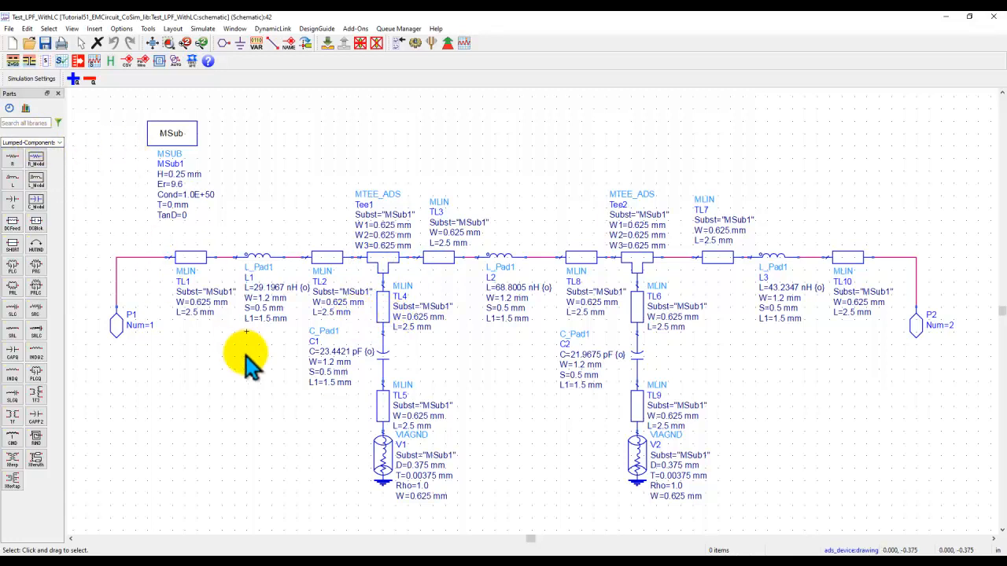
Examine the inductors and capacitors, then open the layout view of Test_LPF_WithLC.
{"action": "left_click", "coordinate": [501, 262]}
{"action": "left_click", "coordinate": [769, 258]}
{"action": "left_click", "coordinate": [637, 362]}
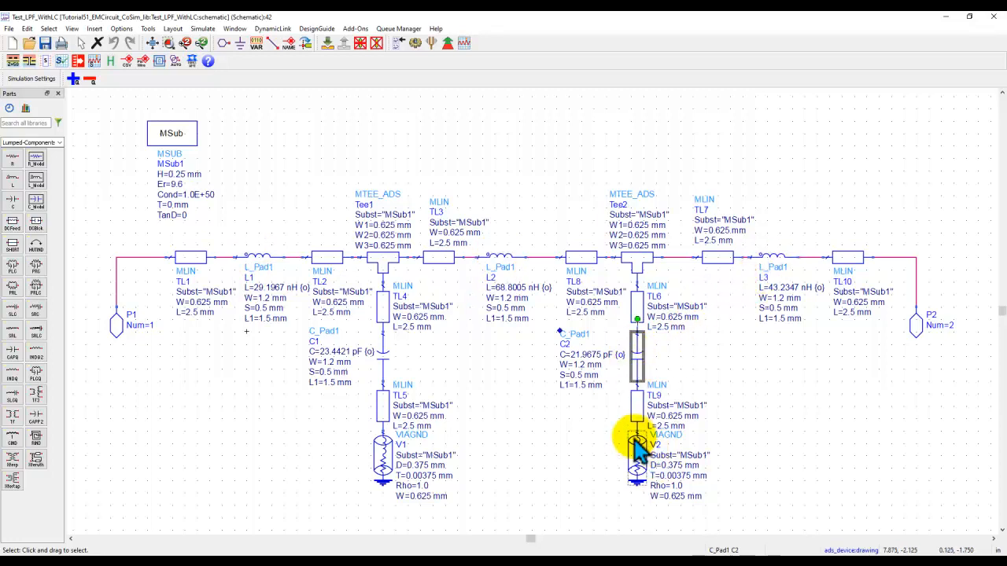
{"action": "left_click", "coordinate": [551, 476]}
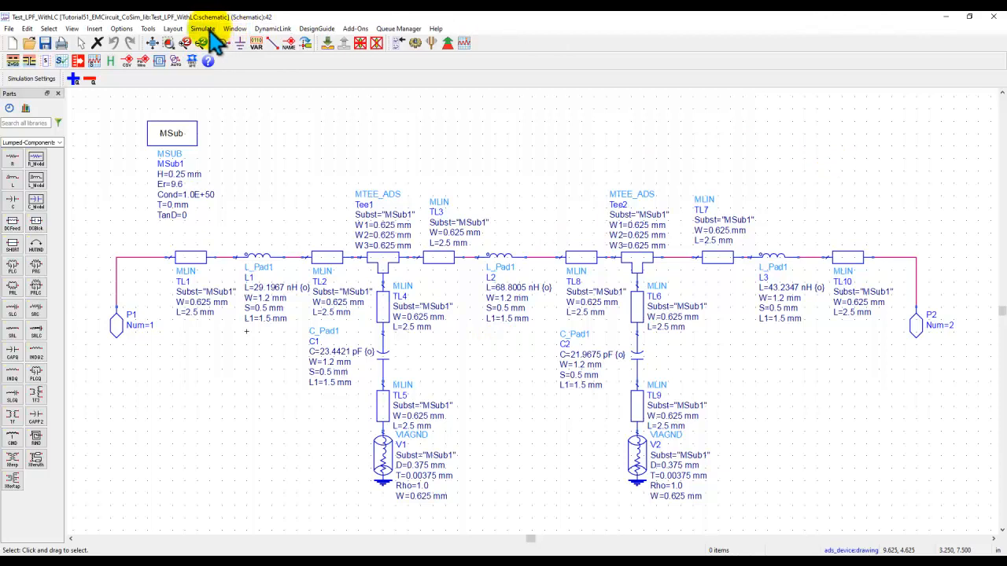
{"action": "left_click", "coordinate": [235, 29]}
{"action": "left_click", "coordinate": [247, 54]}
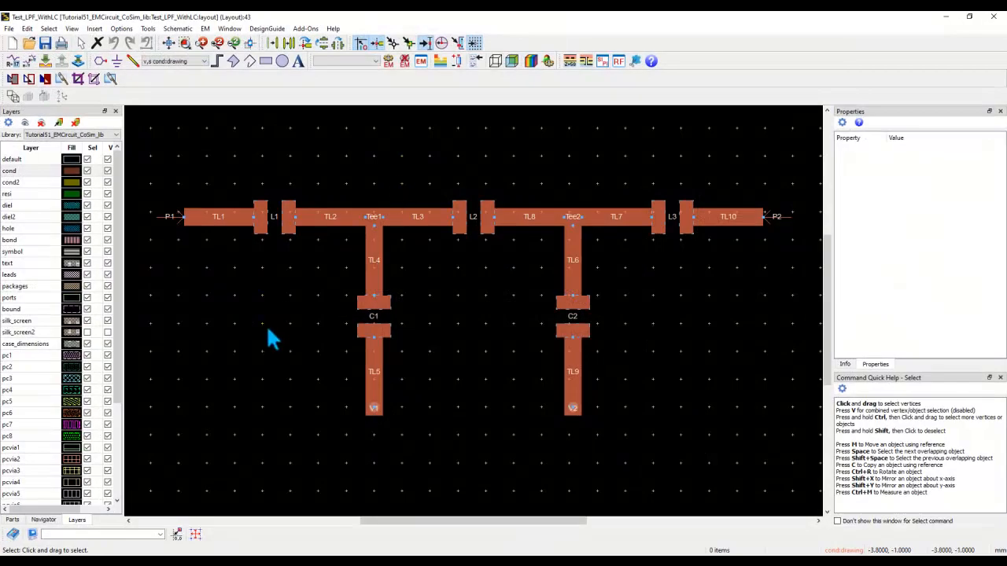
Inspect the instance parameters of inductor L1 in the layout without changing them.
{"action": "double_click", "coordinate": [259, 227]}
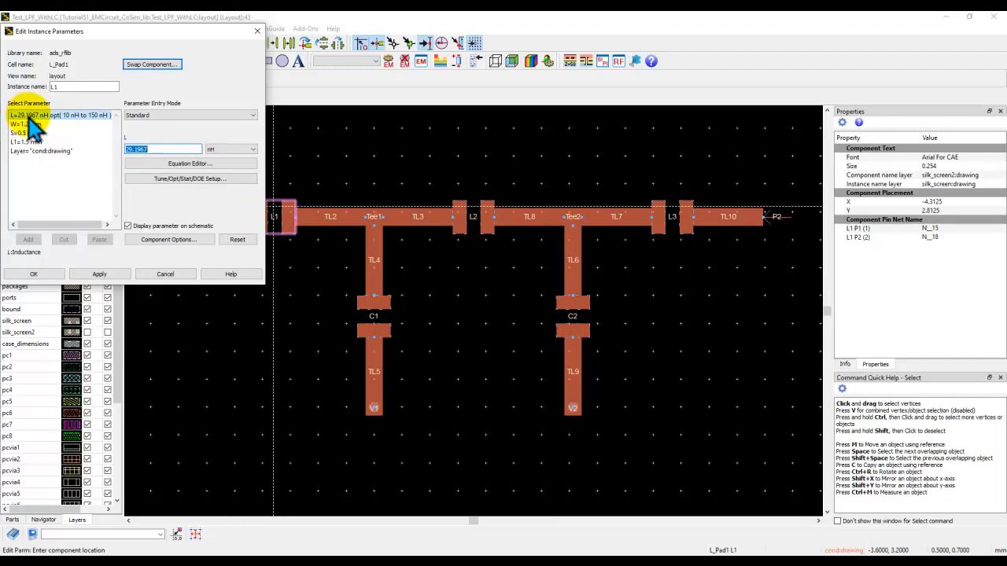
{"action": "left_click", "coordinate": [165, 274]}
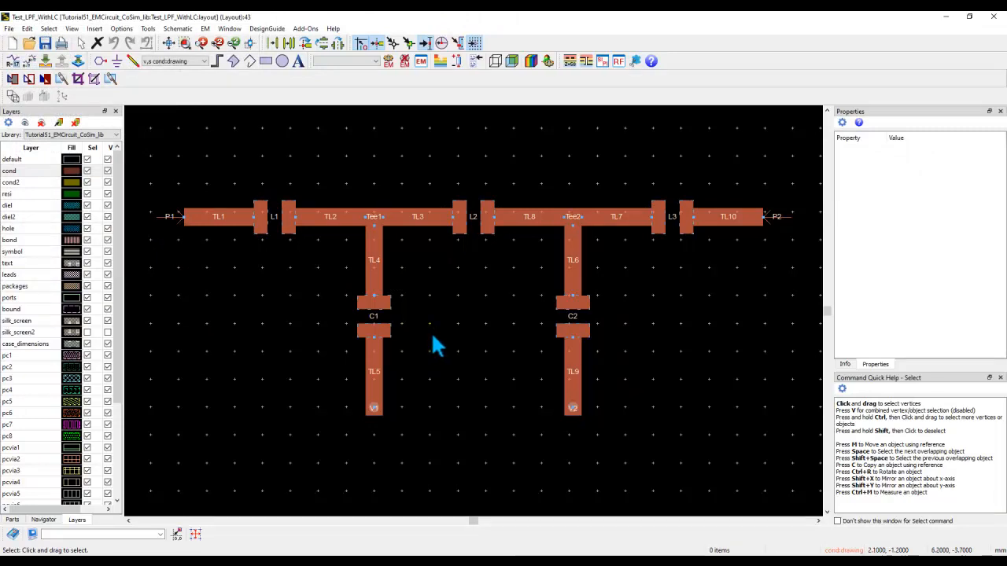
{"action": "left_click", "coordinate": [269, 230]}
Open the EM setup window for the layout and reposition and resize it.
{"action": "left_click", "coordinate": [419, 63]}
{"action": "left_click", "coordinate": [488, 324]}
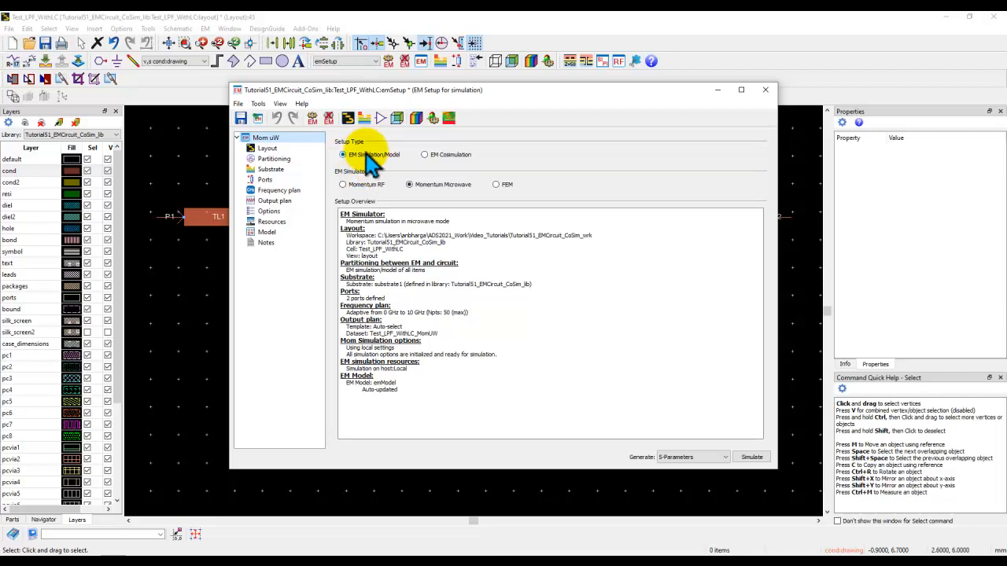
{"action": "left_click_drag", "start_coordinate": [443, 90], "coordinate": [458, 309]}
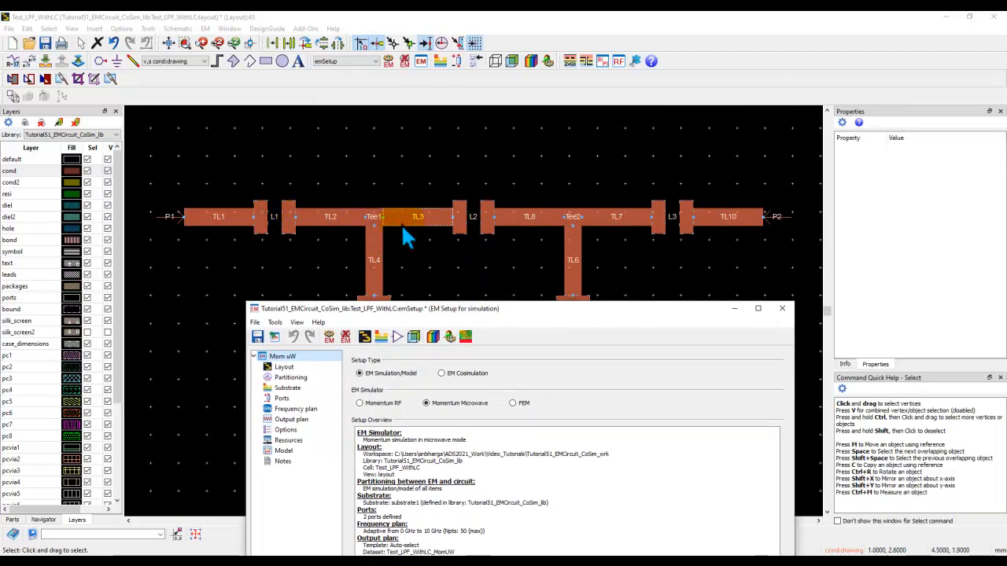
{"action": "left_click_drag", "start_coordinate": [445, 310], "coordinate": [432, 101]}
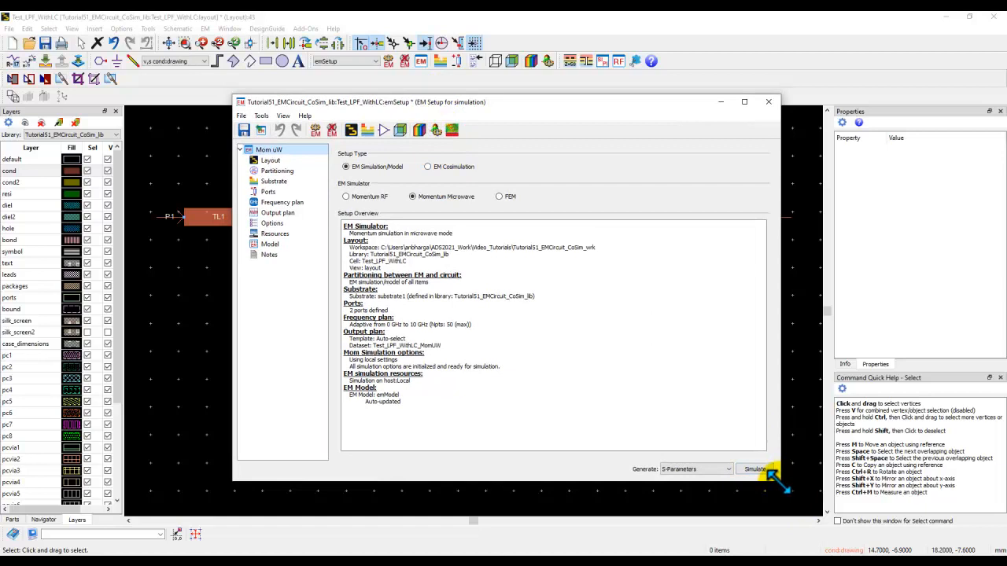
{"action": "left_click_drag", "start_coordinate": [773, 475], "coordinate": [647, 425]}
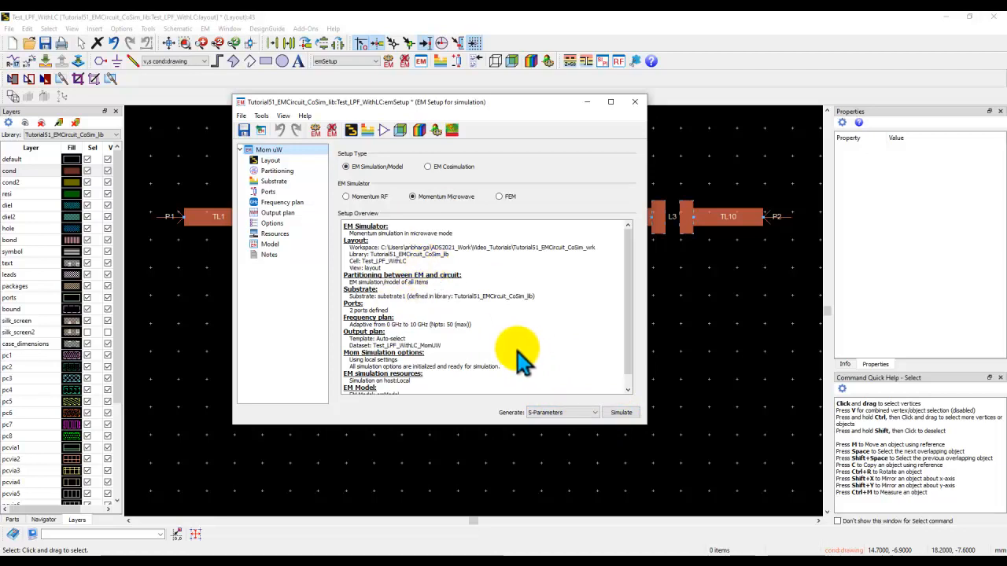
Switch the setup type to EM Cosimulation and open the Partitioning page.
{"action": "left_click", "coordinate": [429, 168]}
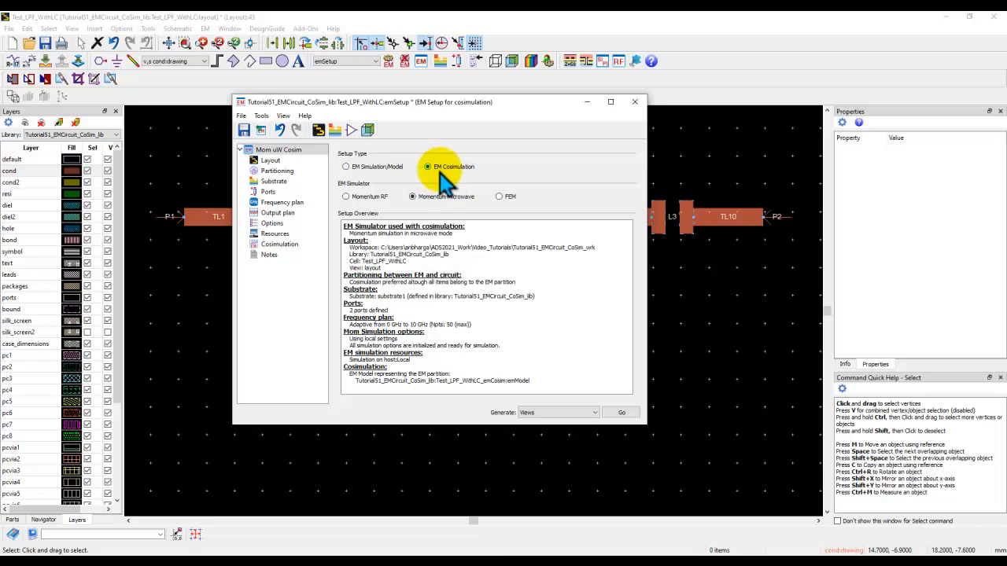
{"action": "left_click", "coordinate": [276, 171]}
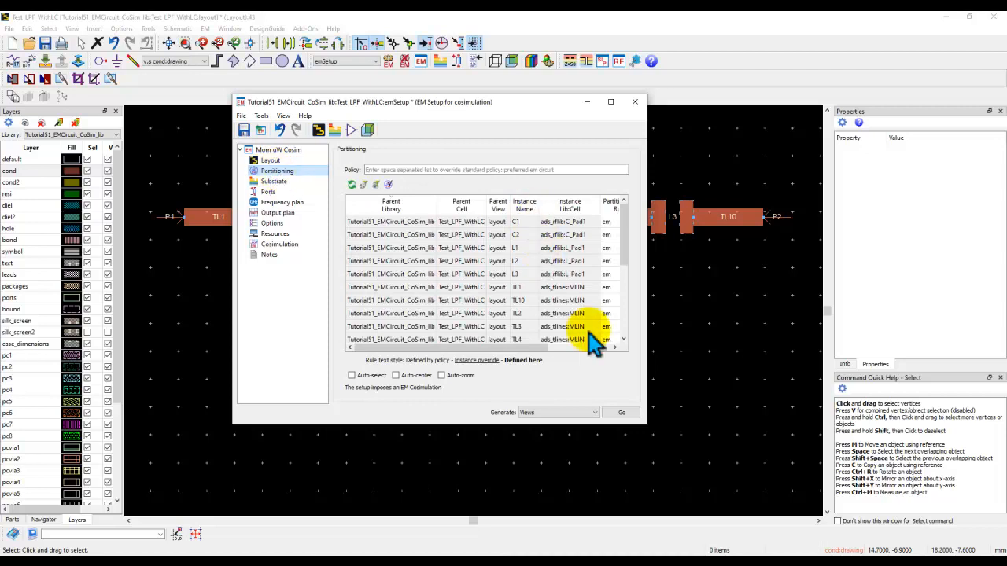
{"action": "left_click_drag", "start_coordinate": [643, 419], "coordinate": [765, 488]}
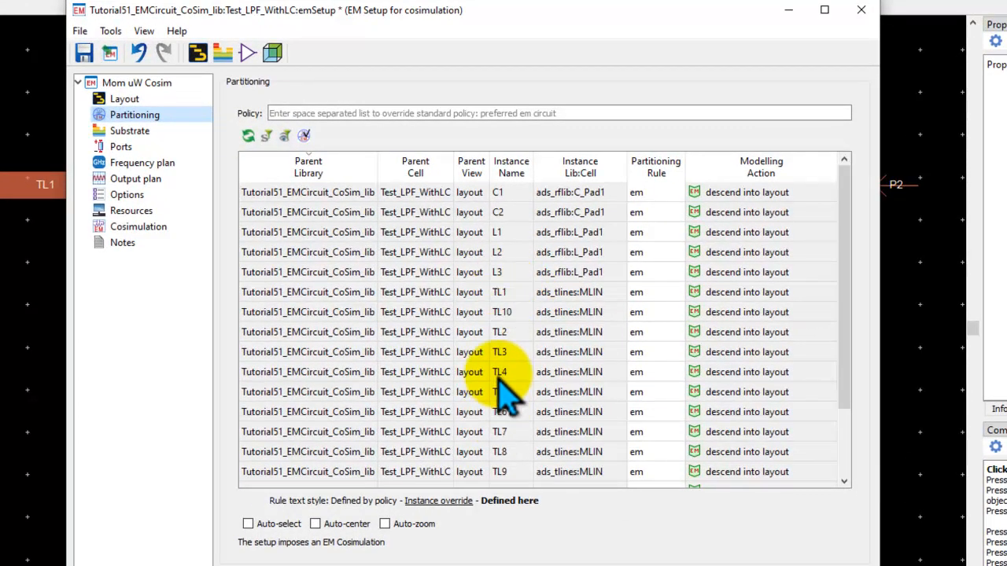
Set the partitioning rule of instance C1 to circuit.
{"action": "left_click", "coordinate": [513, 195]}
{"action": "left_click", "coordinate": [508, 273]}
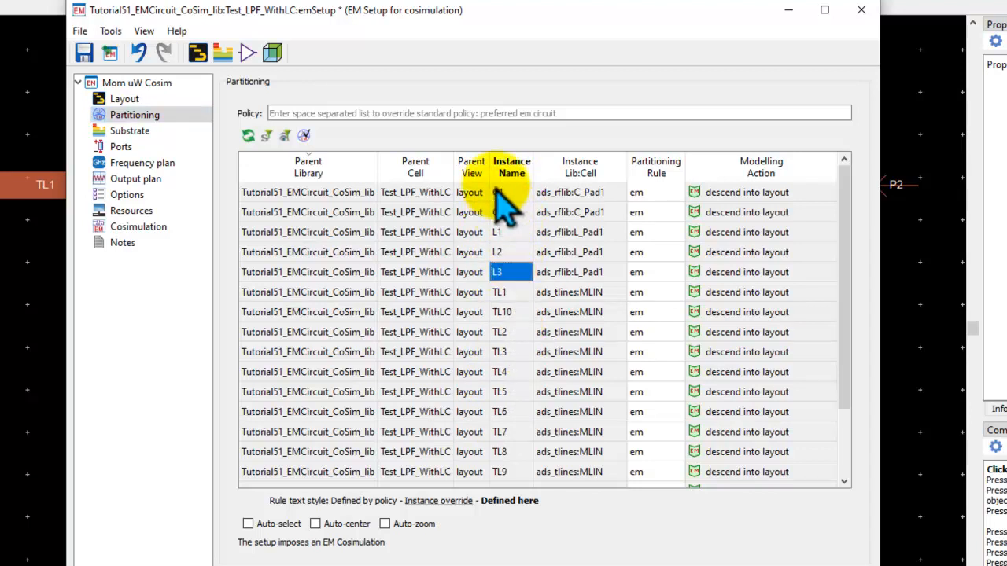
{"action": "left_click", "coordinate": [636, 195]}
{"action": "left_click", "coordinate": [676, 192]}
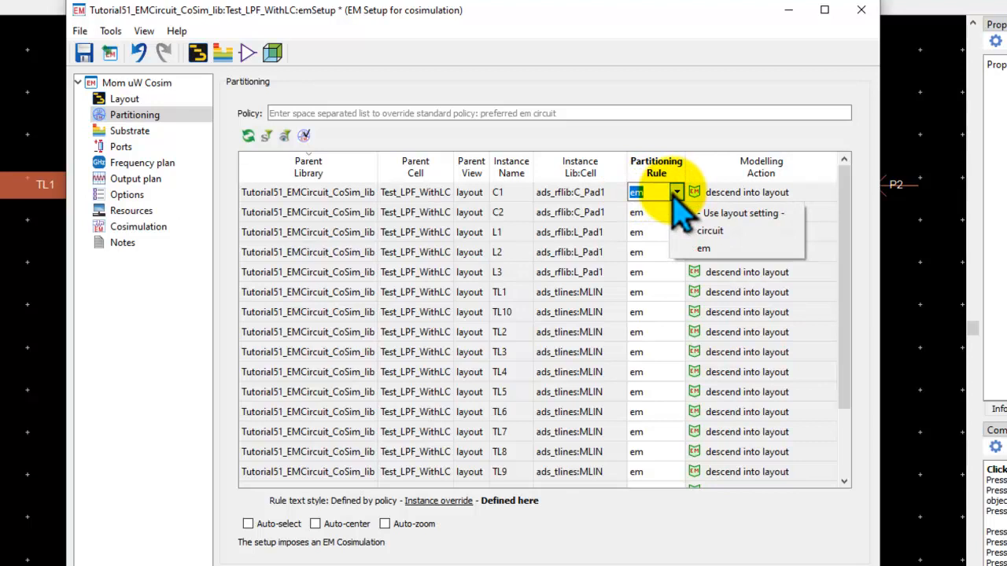
{"action": "left_click", "coordinate": [691, 230]}
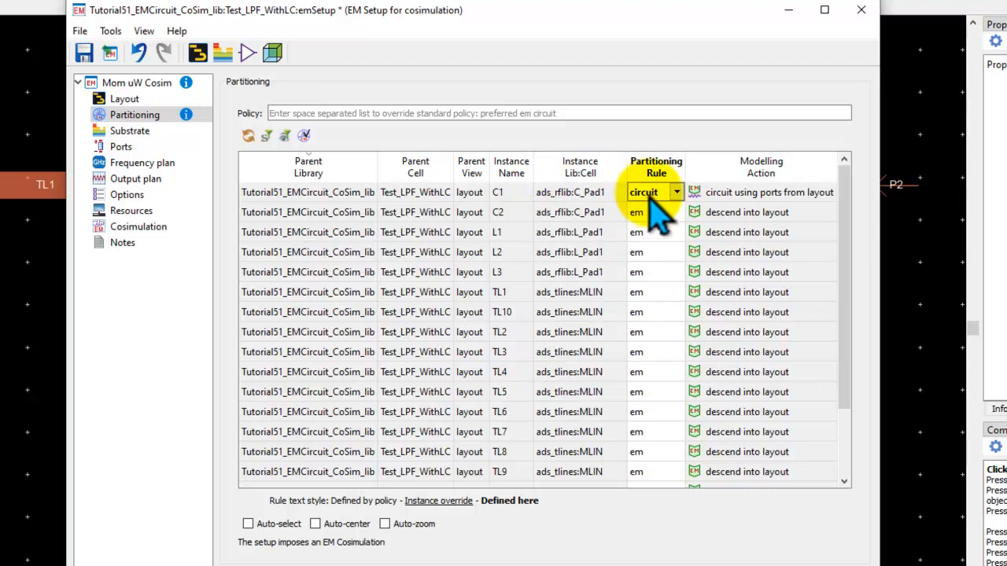
Copy the circuit partitioning rule from C1 and paste it onto C2, L1, L2 and L3.
{"action": "right_click", "coordinate": [655, 216]}
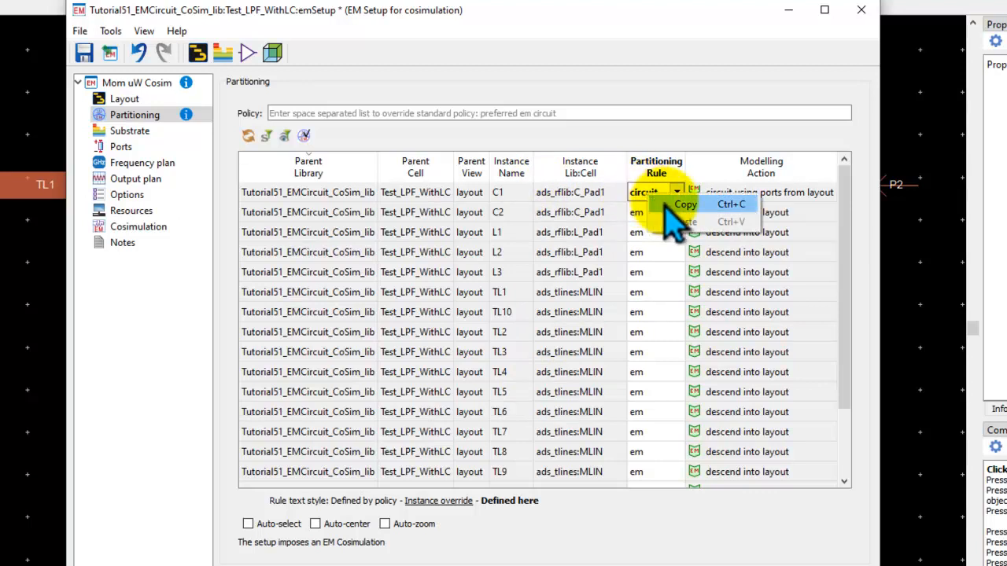
{"action": "left_click", "coordinate": [663, 208]}
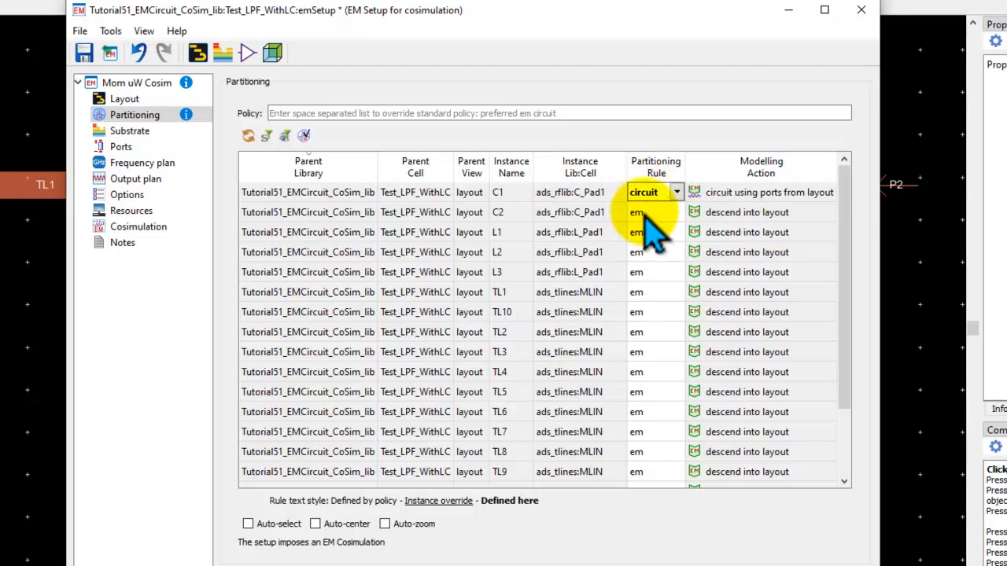
{"action": "left_click", "coordinate": [652, 212]}
{"action": "left_click", "coordinate": [647, 270], "text": "shift"}
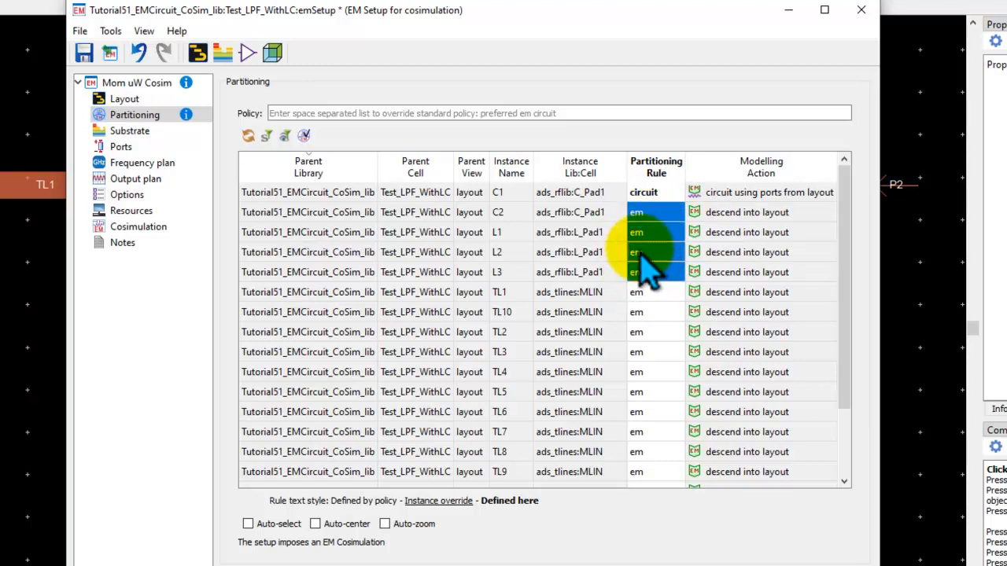
{"action": "right_click", "coordinate": [647, 268]}
{"action": "left_click", "coordinate": [669, 274]}
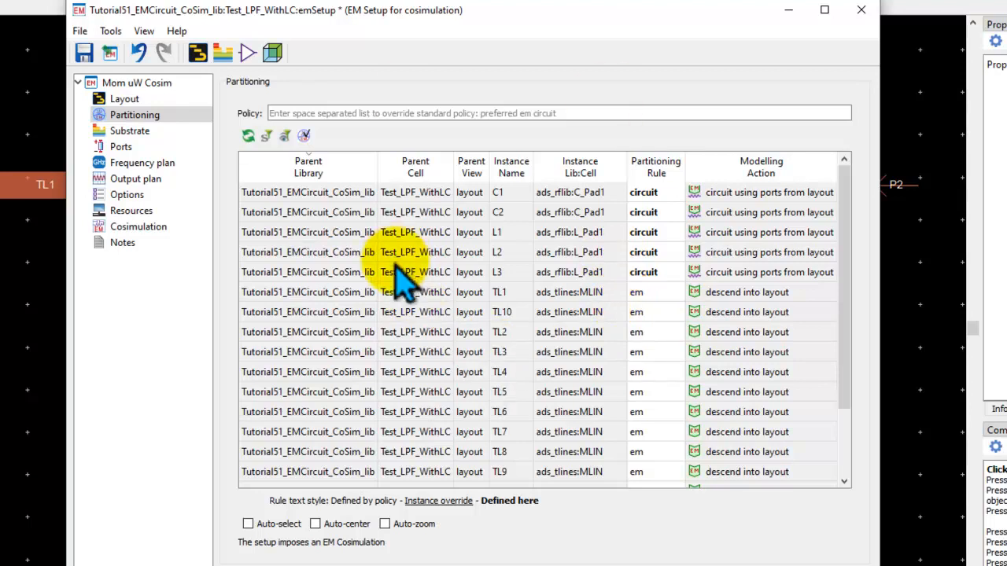
Set the stop frequency of the adaptive frequency plan to 1 GHz.
{"action": "left_click", "coordinate": [130, 134]}
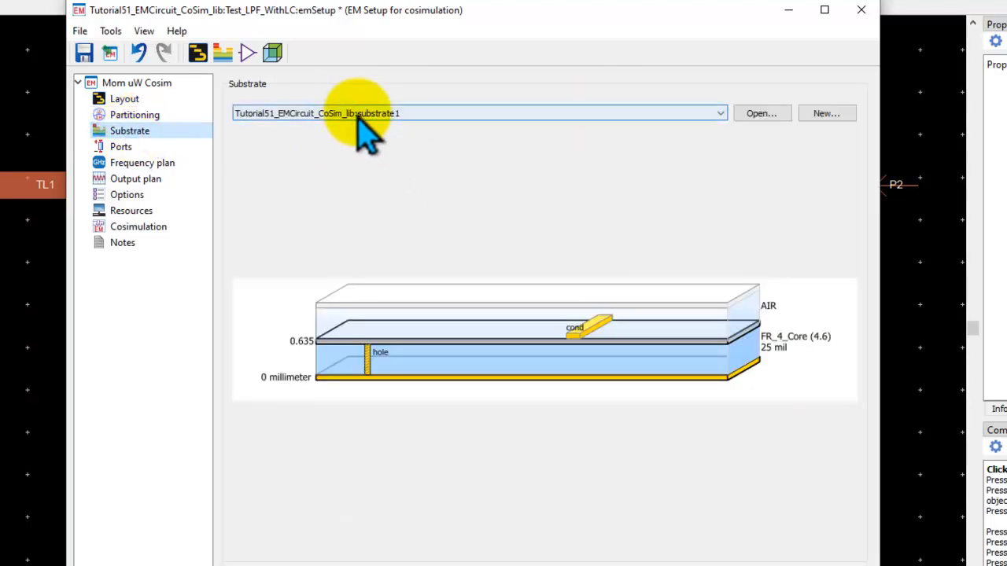
{"action": "left_click", "coordinate": [153, 163]}
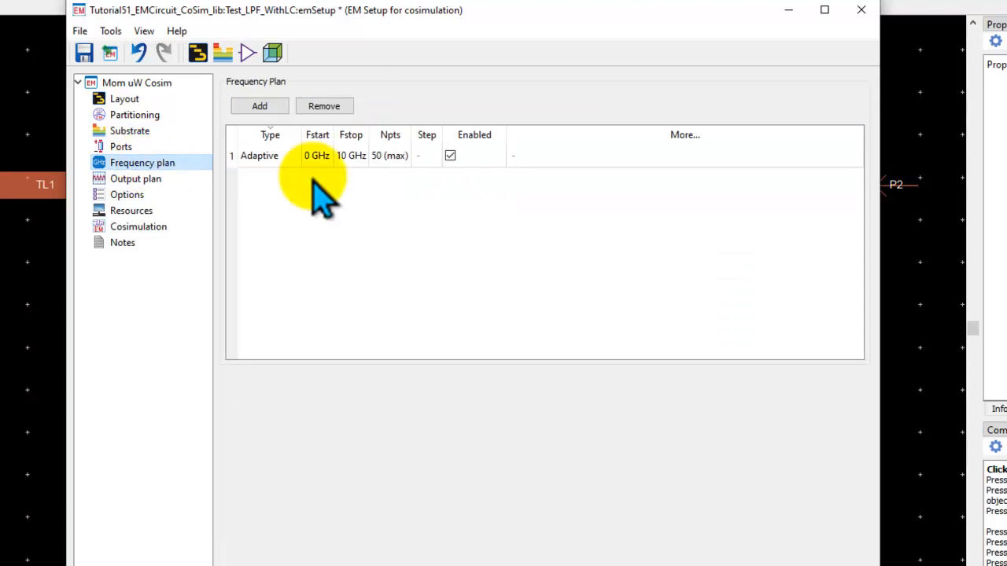
{"action": "double_click", "coordinate": [339, 156]}
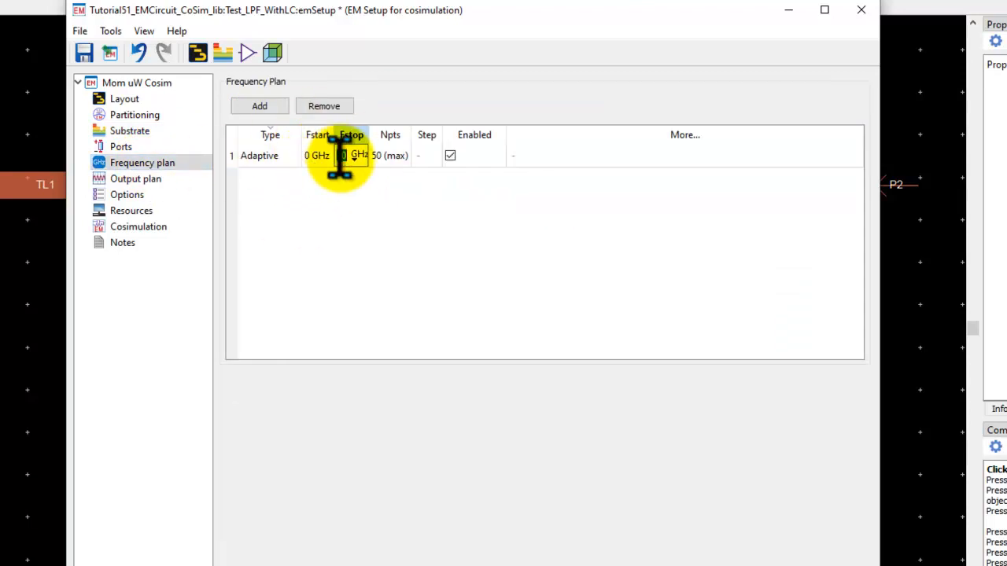
{"action": "type", "text": "1"}
{"action": "key", "text": "Return"}
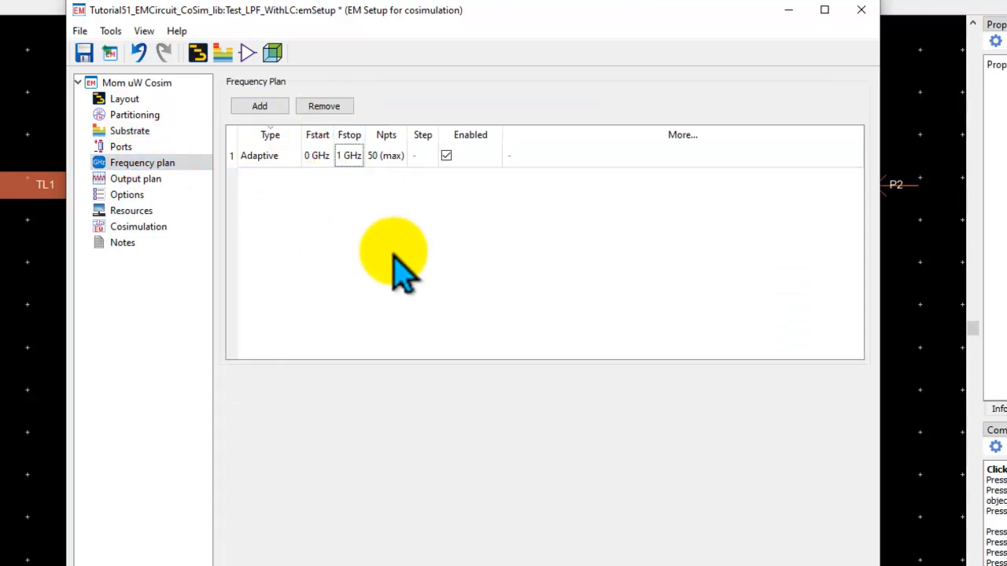
{"action": "left_click", "coordinate": [310, 167]}
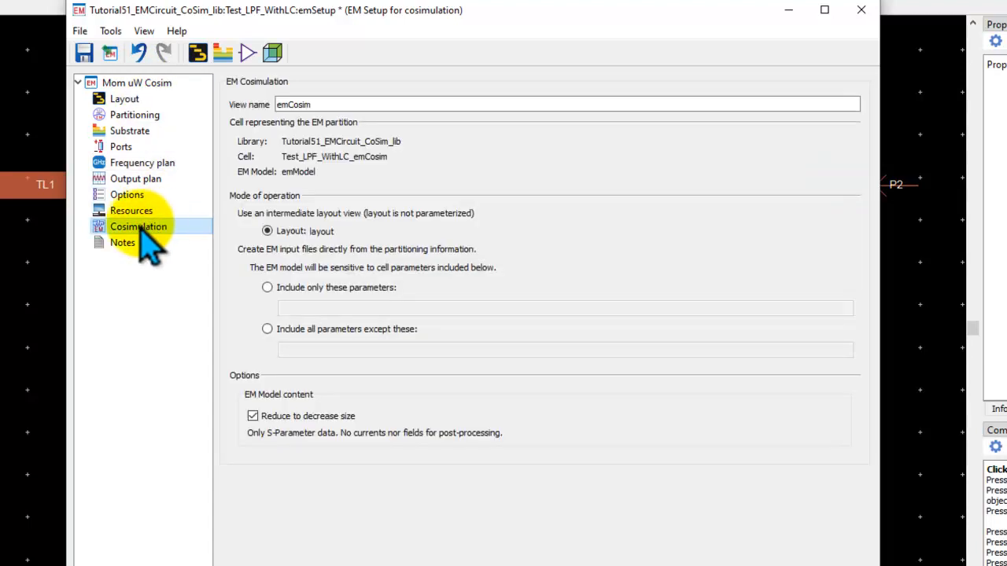
Generate the EM cosimulation views from the setup and close the EM setup window.
{"action": "left_click", "coordinate": [150, 229]}
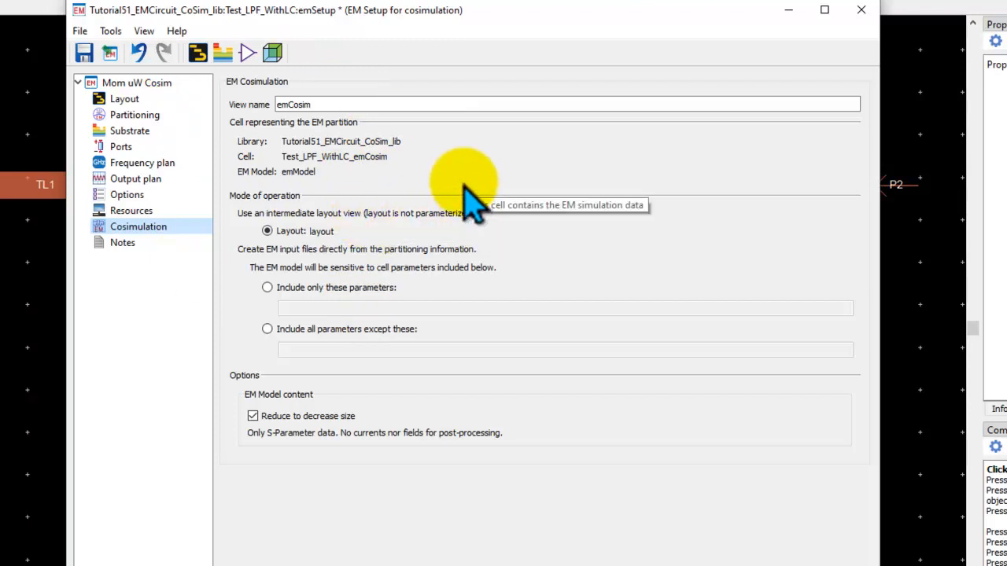
{"action": "left_click", "coordinate": [138, 116]}
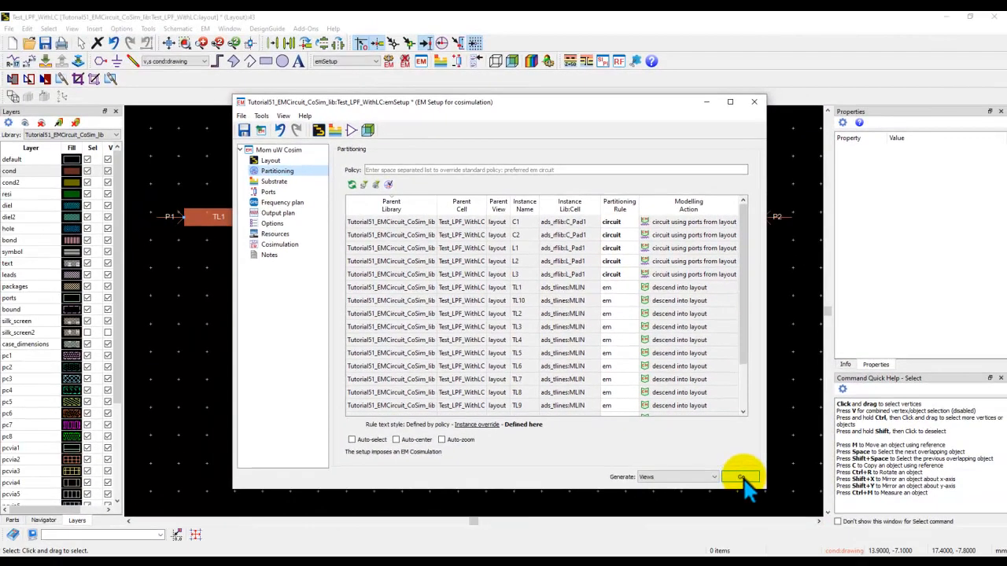
{"action": "left_click", "coordinate": [740, 477]}
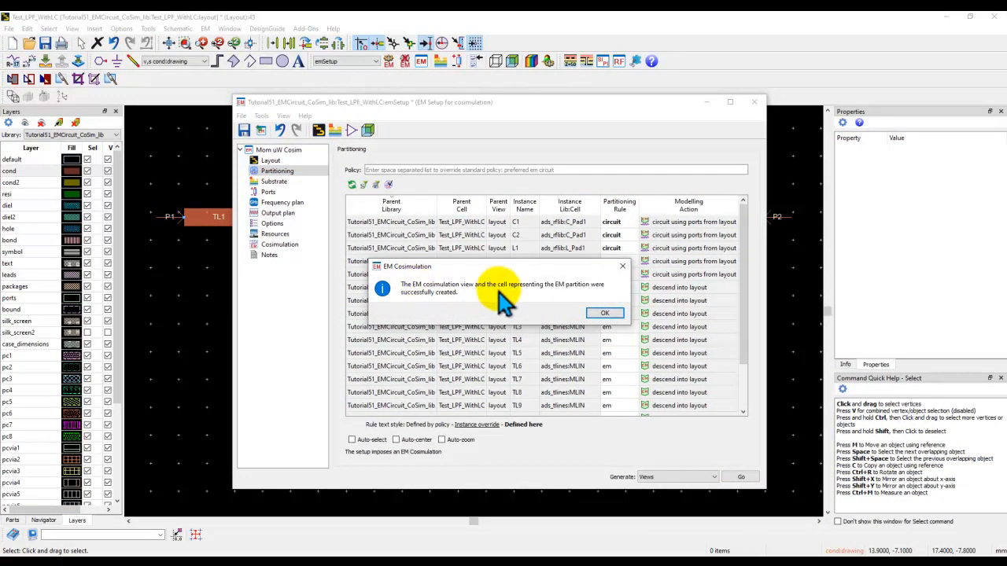
{"action": "left_click", "coordinate": [598, 314]}
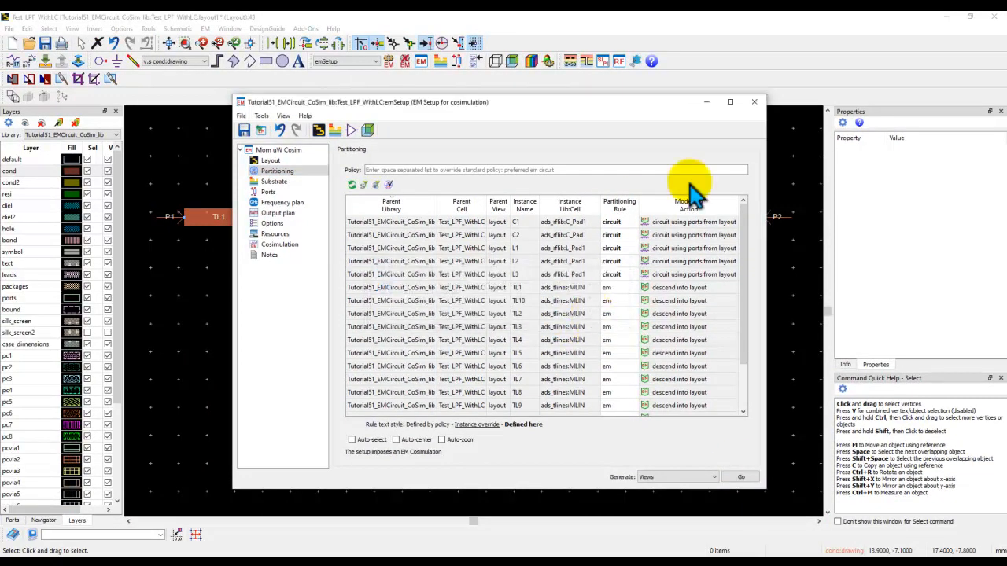
{"action": "left_click", "coordinate": [751, 103]}
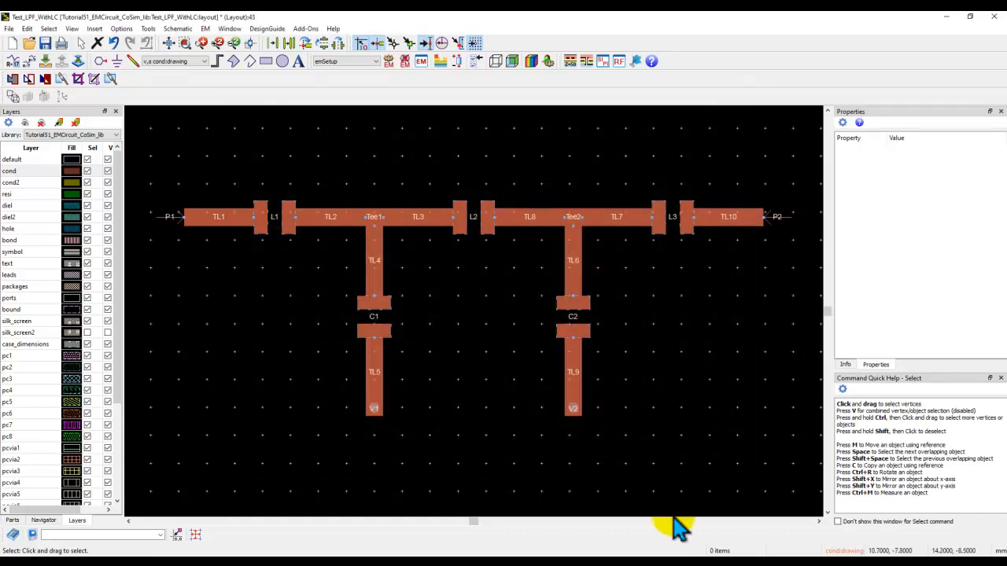
Open and inspect the layout of the generated Test_LPF_WithLC_emCosim cell, then close it.
{"action": "mouse_move", "coordinate": [685, 555]}
{"action": "left_click", "coordinate": [574, 528]}
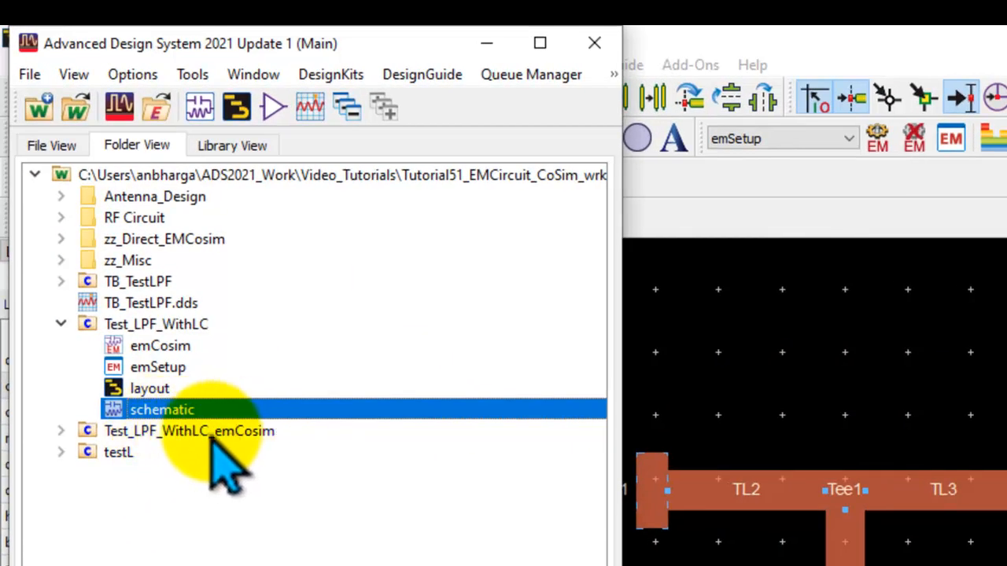
{"action": "left_click", "coordinate": [60, 432]}
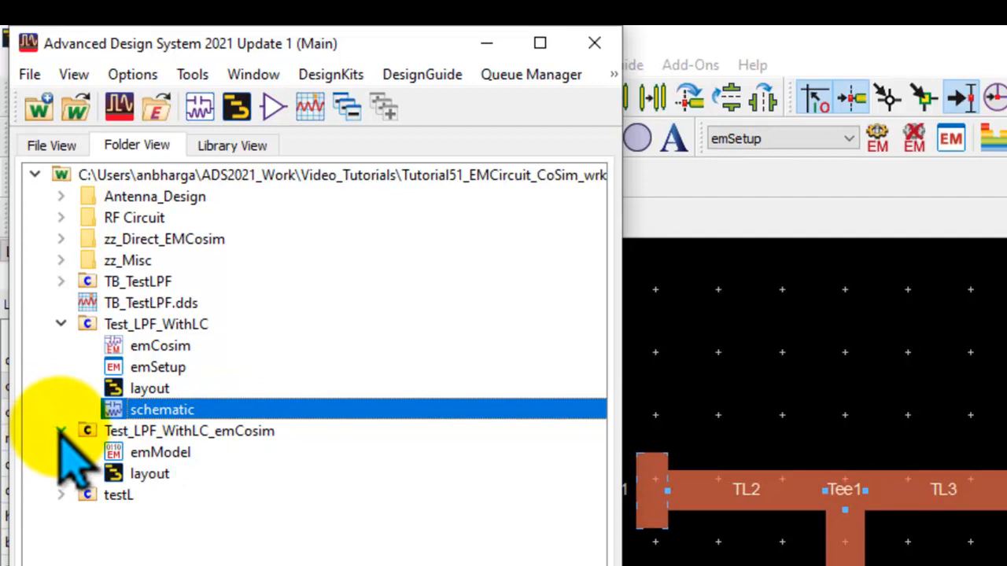
{"action": "double_click", "coordinate": [150, 474]}
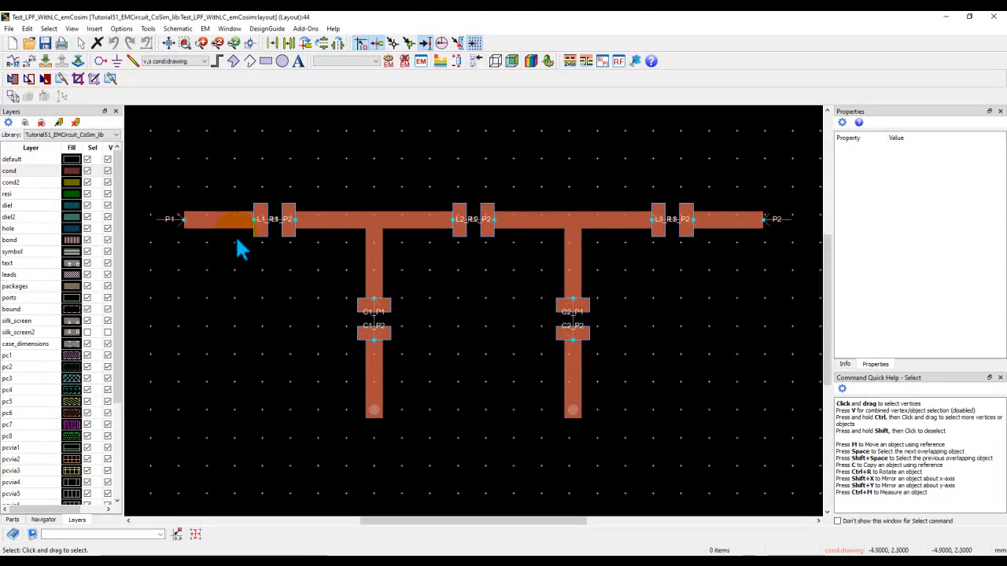
{"action": "scroll", "coordinate": [311, 251], "scroll_direction": "up", "scroll_amount": 5}
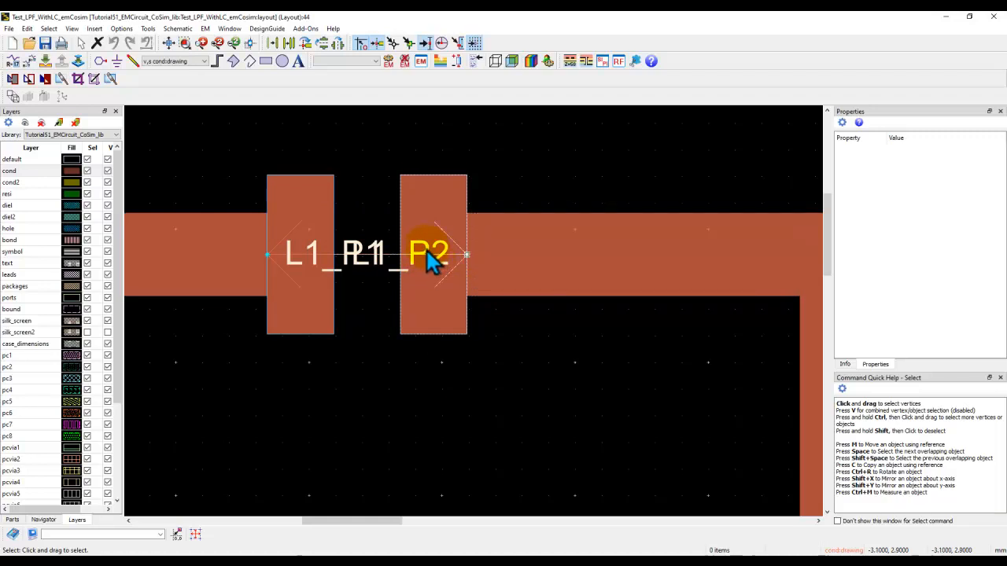
{"action": "left_click", "coordinate": [169, 44]}
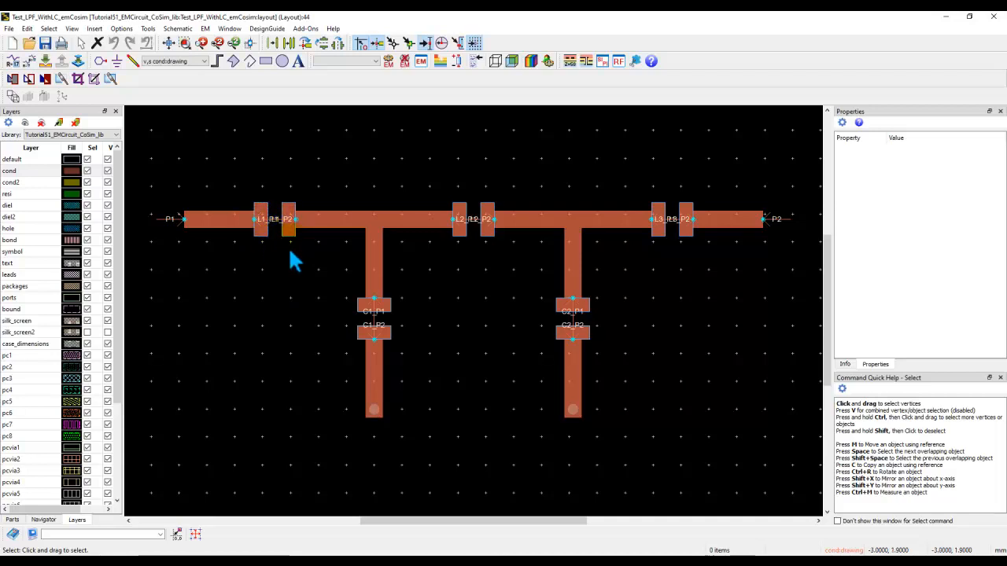
{"action": "scroll", "coordinate": [289, 247], "scroll_direction": "up", "scroll_amount": 4}
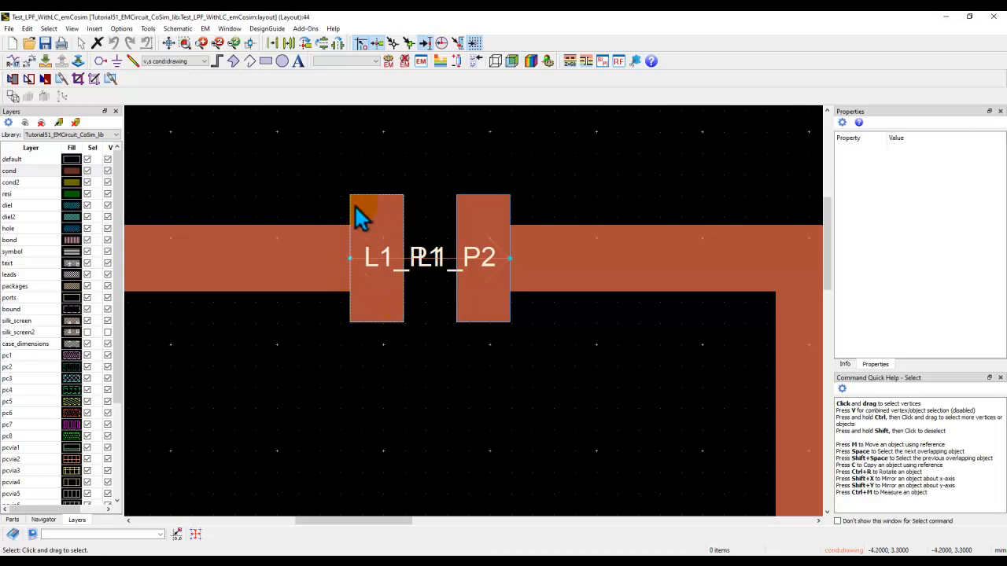
{"action": "left_click", "coordinate": [168, 44]}
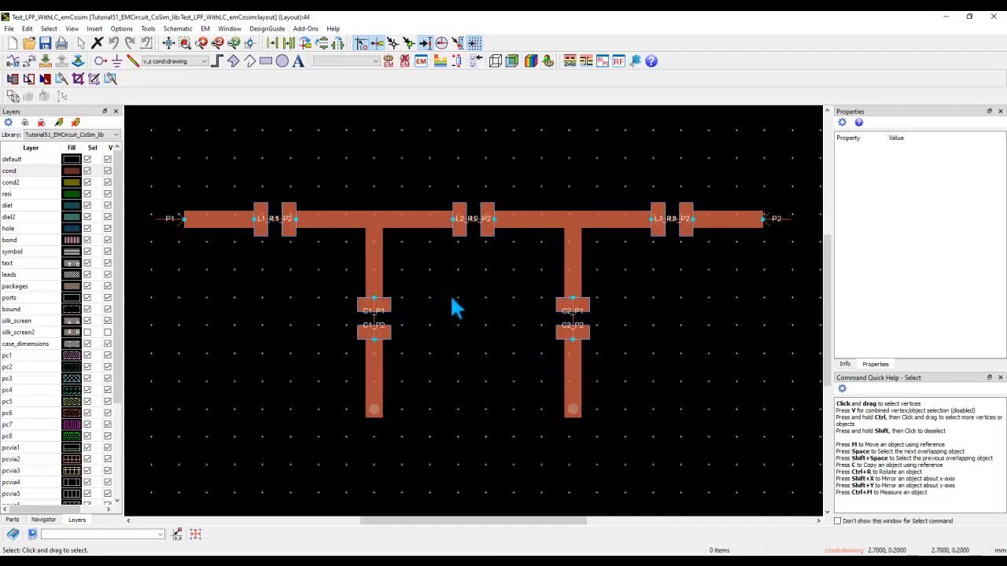
{"action": "left_click", "coordinate": [991, 19]}
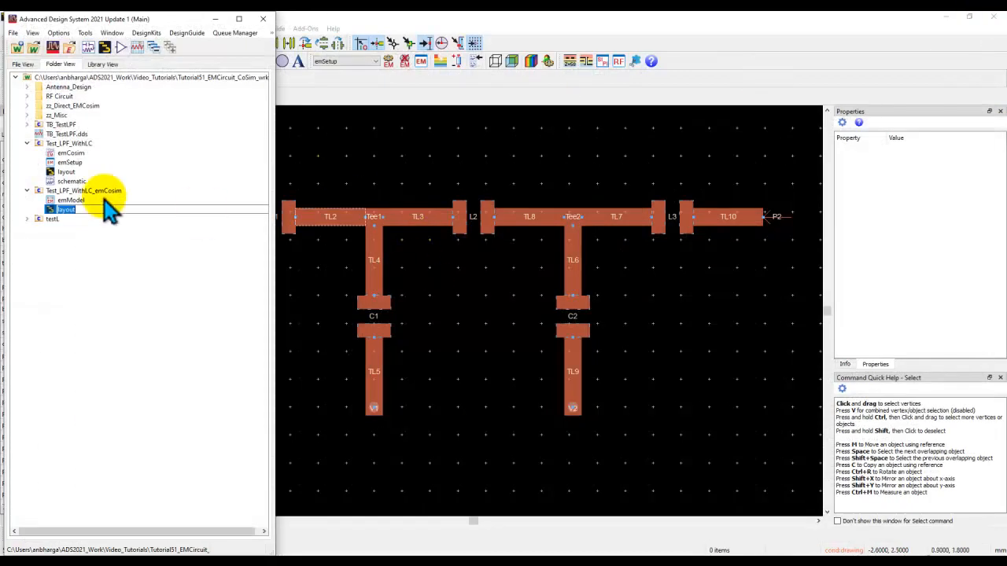
Reopen the EM setup and generate a Look-alike symbol for the cell from its layout view.
{"action": "left_click", "coordinate": [62, 154]}
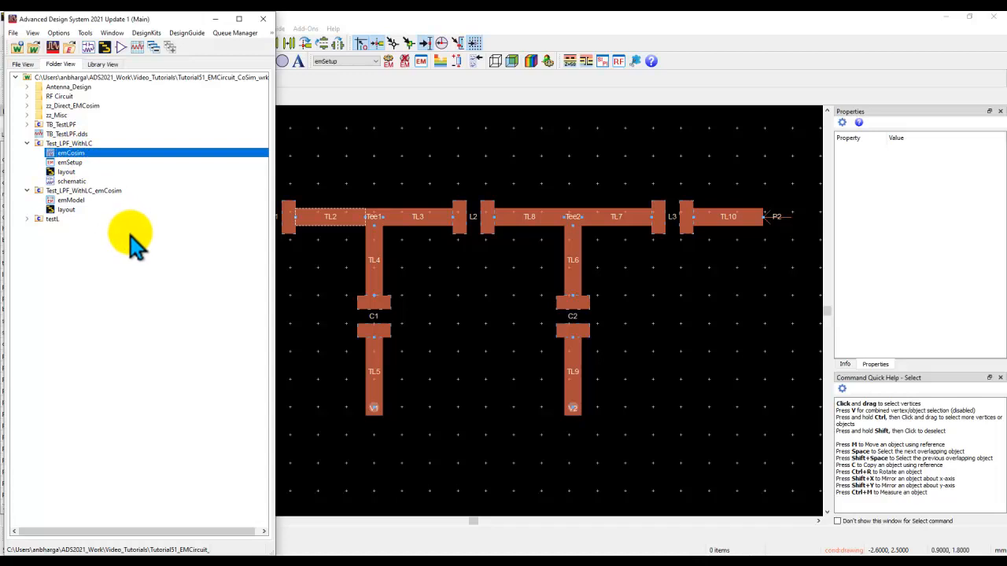
{"action": "double_click", "coordinate": [70, 162]}
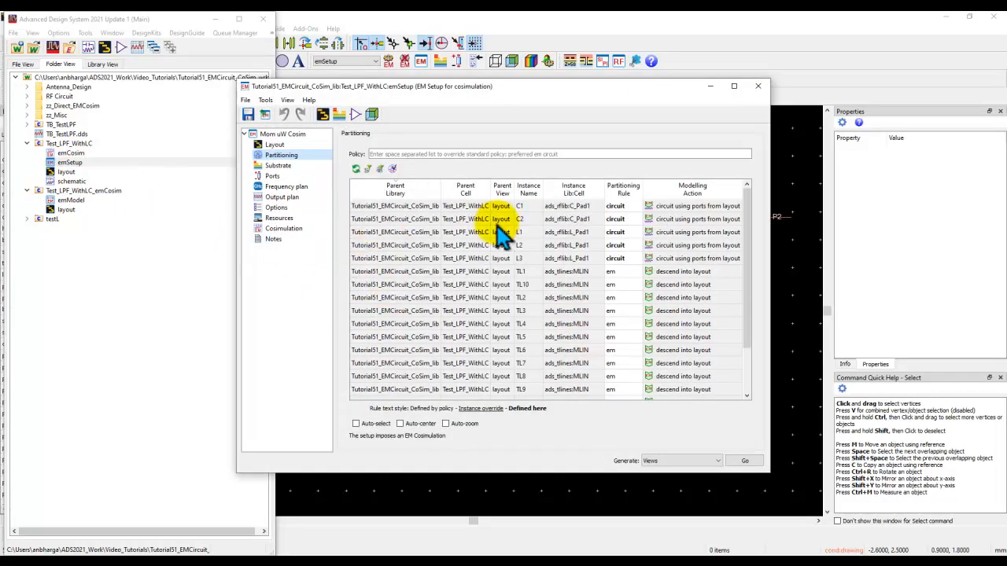
{"action": "left_click", "coordinate": [354, 114]}
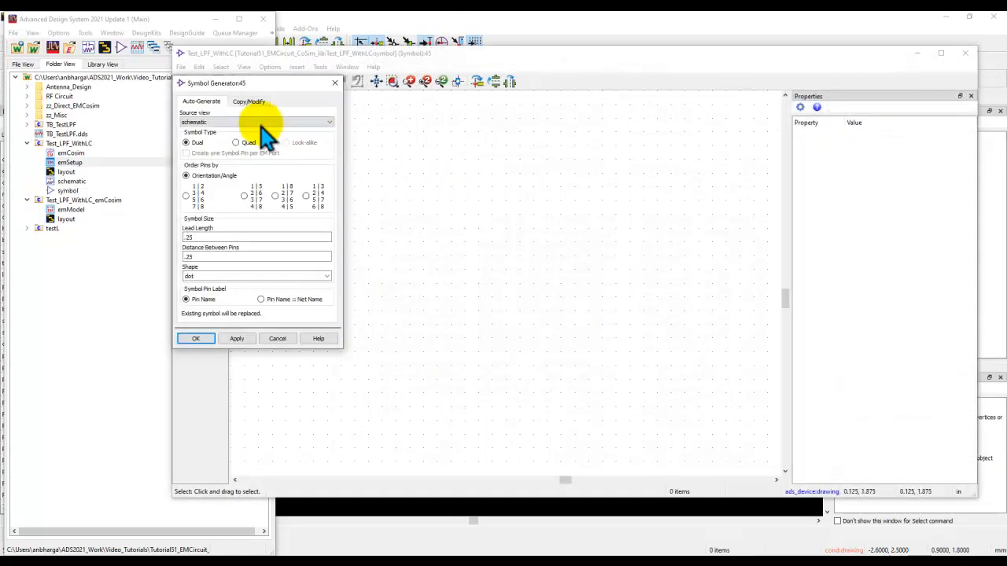
{"action": "left_click", "coordinate": [211, 124]}
{"action": "left_click", "coordinate": [198, 134]}
{"action": "left_click", "coordinate": [291, 143]}
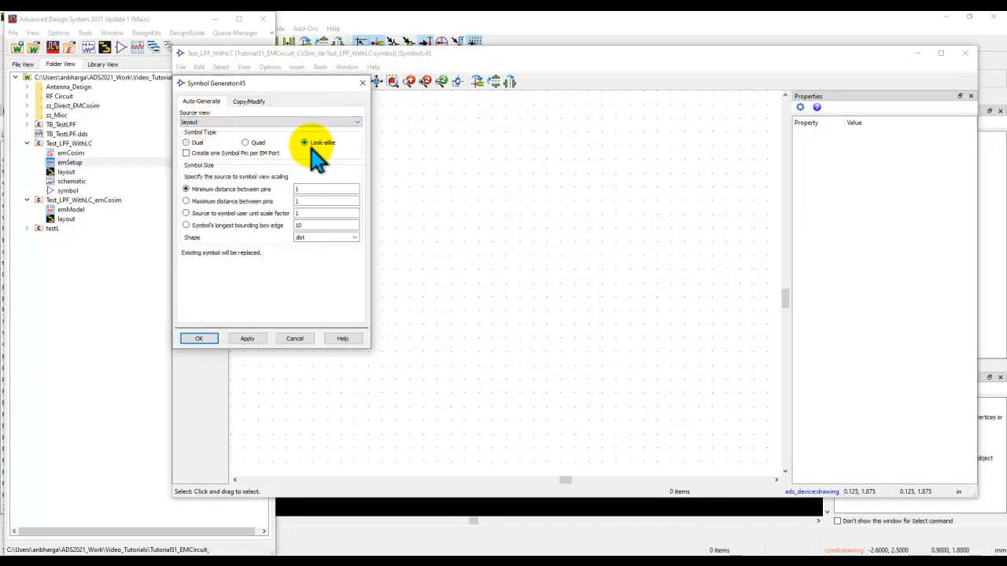
{"action": "left_click", "coordinate": [319, 191]}
{"action": "double_click", "coordinate": [313, 190]}
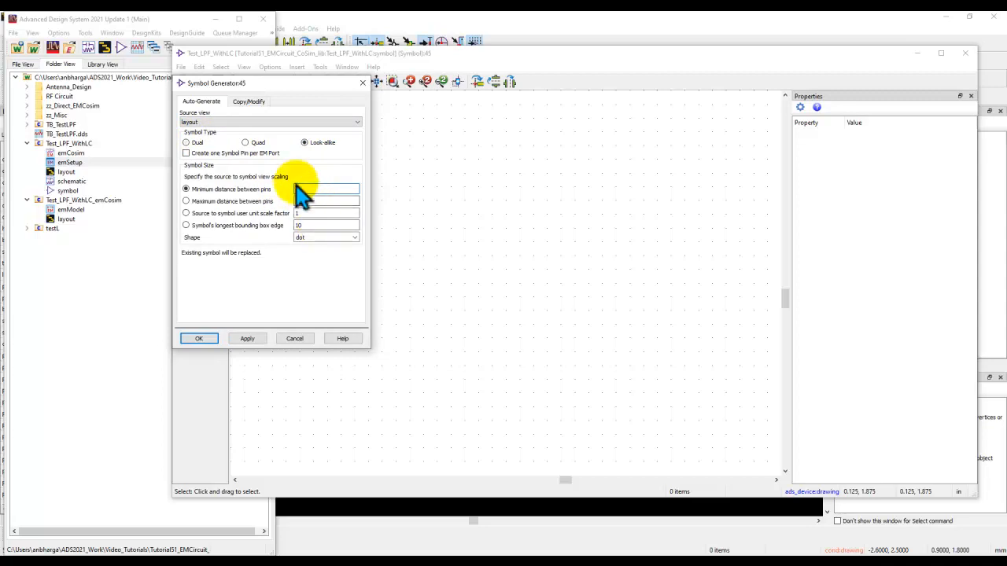
{"action": "left_click", "coordinate": [200, 339]}
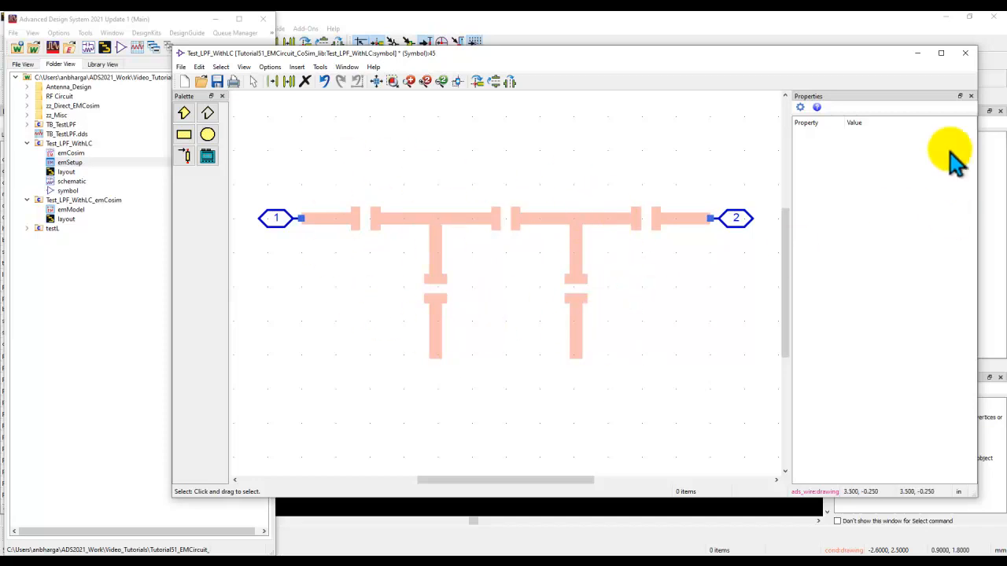
Close the symbol editor saving the symbol, then close the EM setup and layout windows.
{"action": "left_click", "coordinate": [965, 55]}
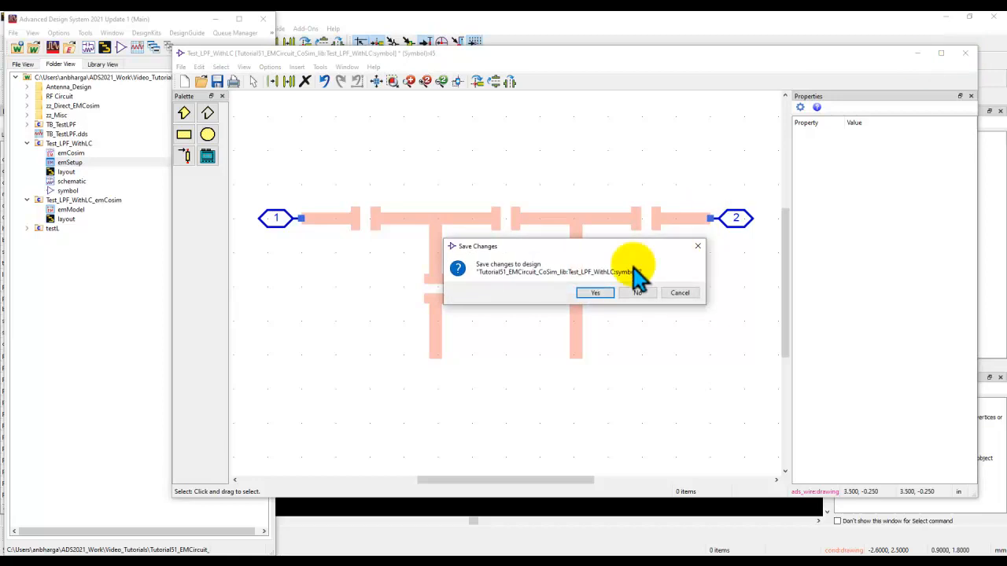
{"action": "left_click", "coordinate": [591, 291]}
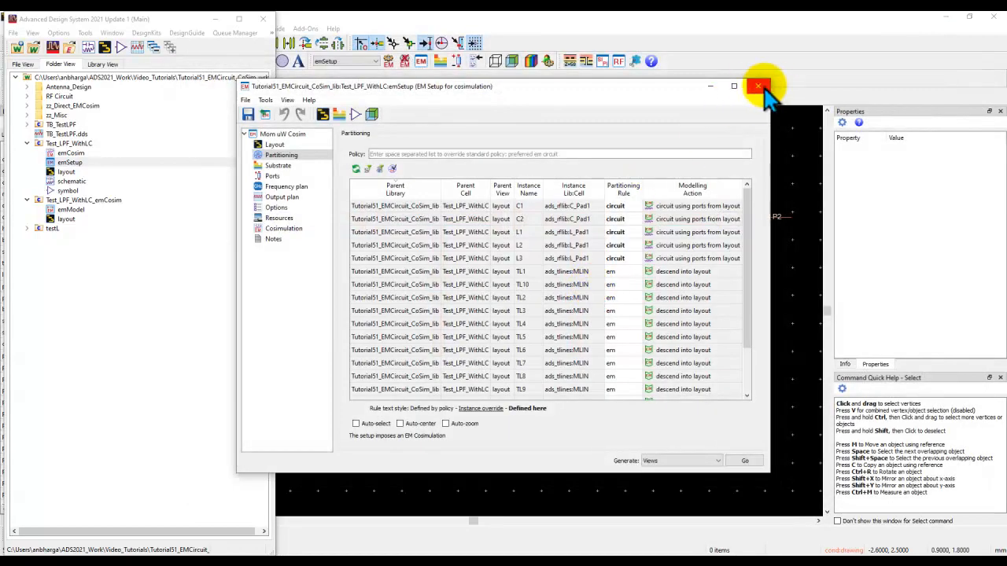
{"action": "left_click", "coordinate": [760, 85]}
{"action": "left_click", "coordinate": [993, 19]}
{"action": "left_click", "coordinate": [523, 302]}
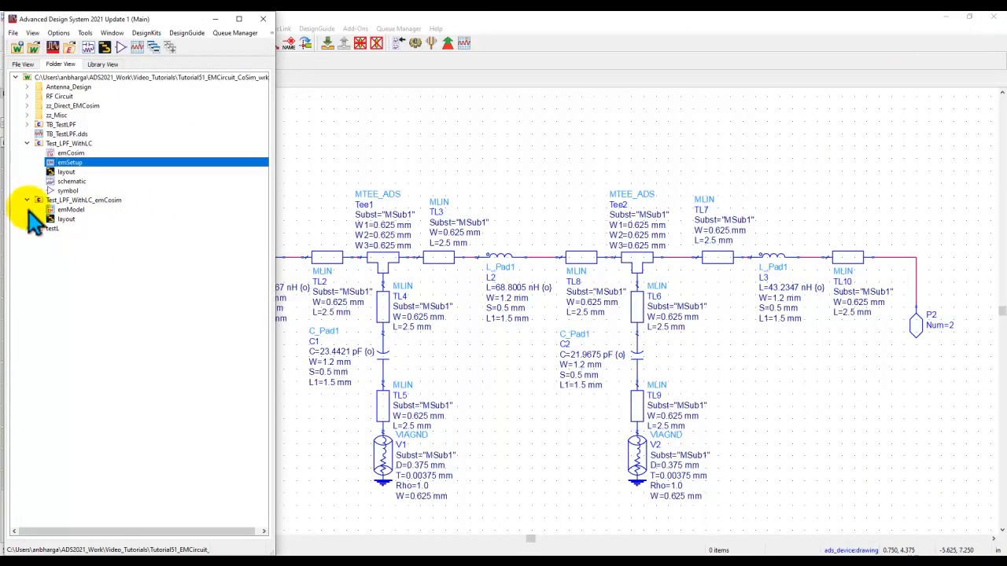
Open the TB_TestLPF schematic and place the Test_LPF_WithLC symbol between the two port terminations.
{"action": "left_click", "coordinate": [27, 125]}
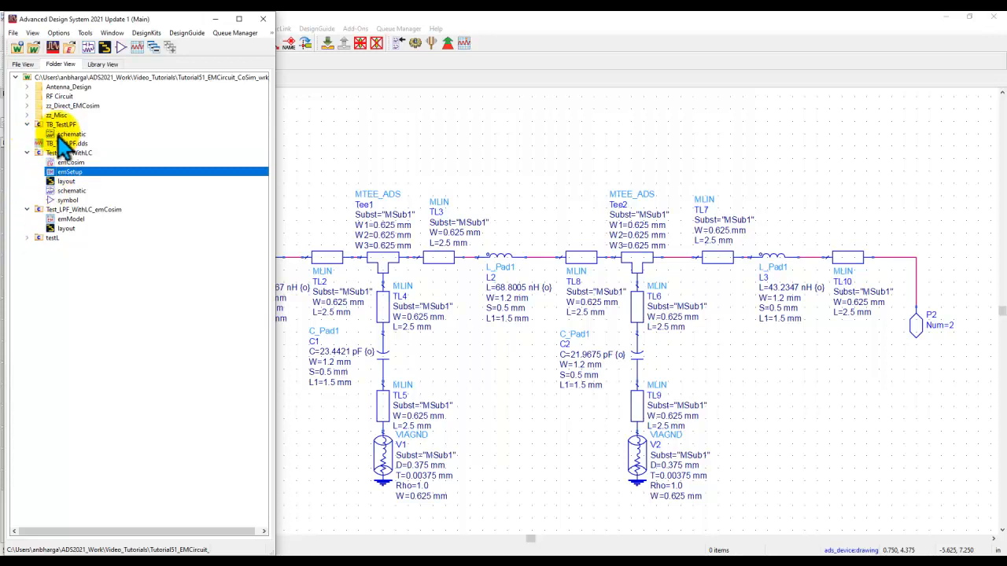
{"action": "double_click", "coordinate": [64, 134]}
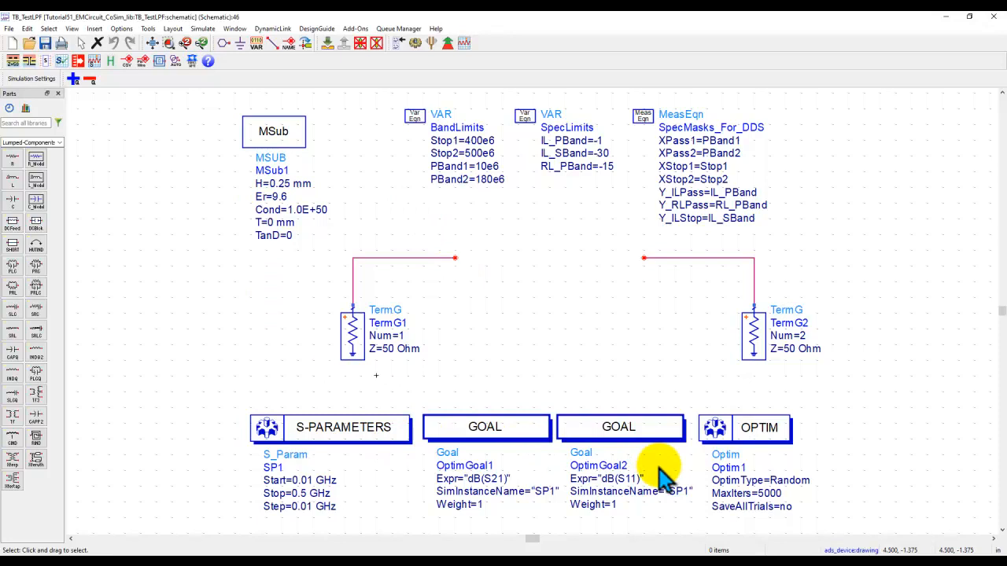
{"action": "left_click_drag", "start_coordinate": [583, 20], "coordinate": [556, 24]}
{"action": "left_click_drag", "start_coordinate": [75, 203], "coordinate": [526, 193]}
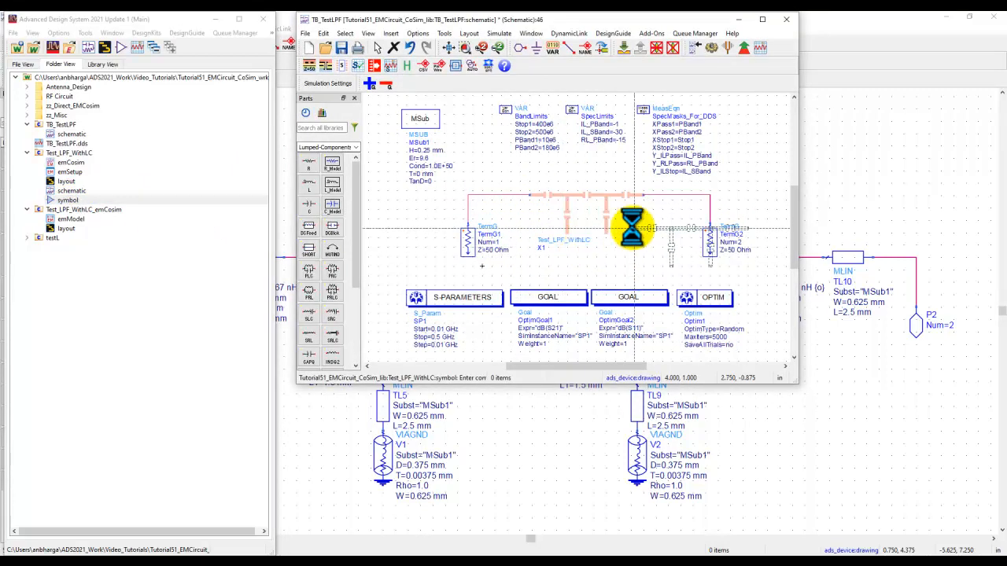
{"action": "left_click", "coordinate": [762, 19]}
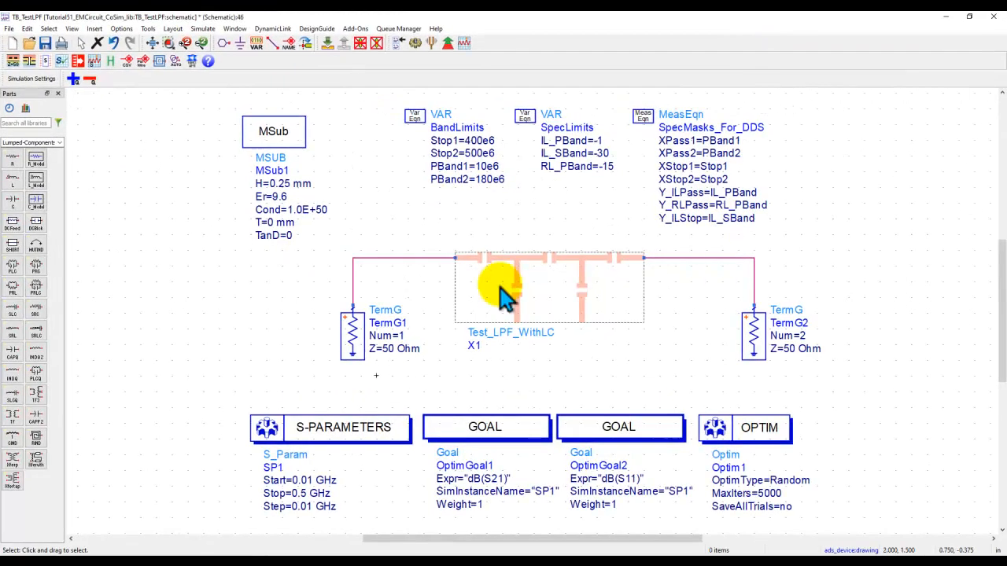
Set the Test_LPF_WithLC instance X1 to use its schematic view for simulation.
{"action": "left_click", "coordinate": [589, 292]}
{"action": "scroll", "coordinate": [590, 304], "scroll_direction": "up", "scroll_amount": 3}
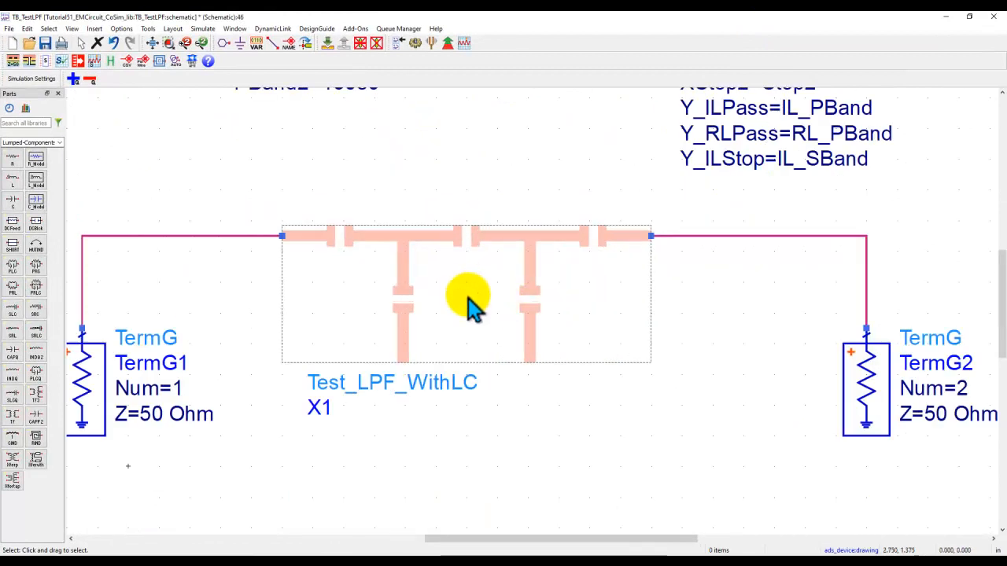
{"action": "left_click", "coordinate": [464, 304]}
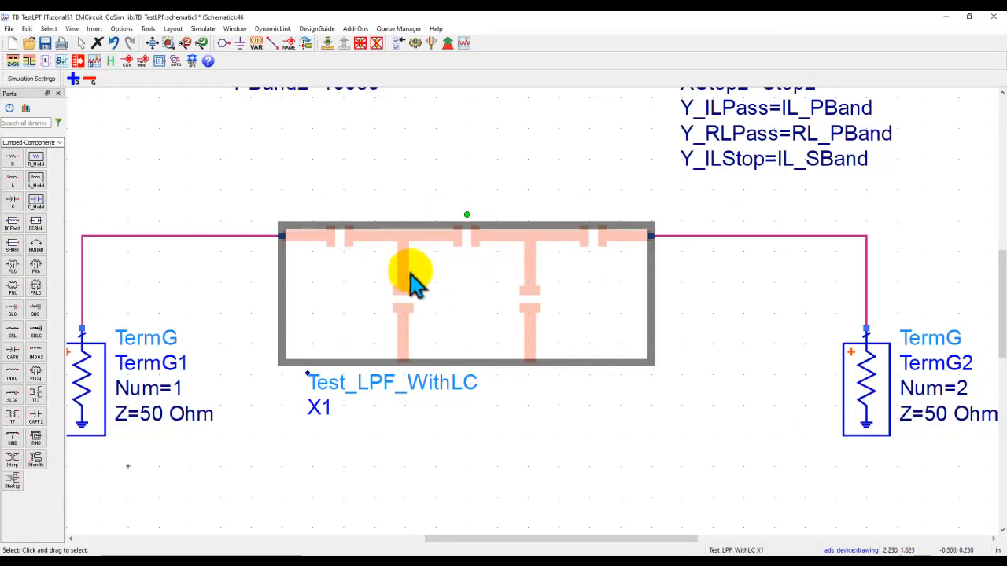
{"action": "left_click", "coordinate": [397, 46]}
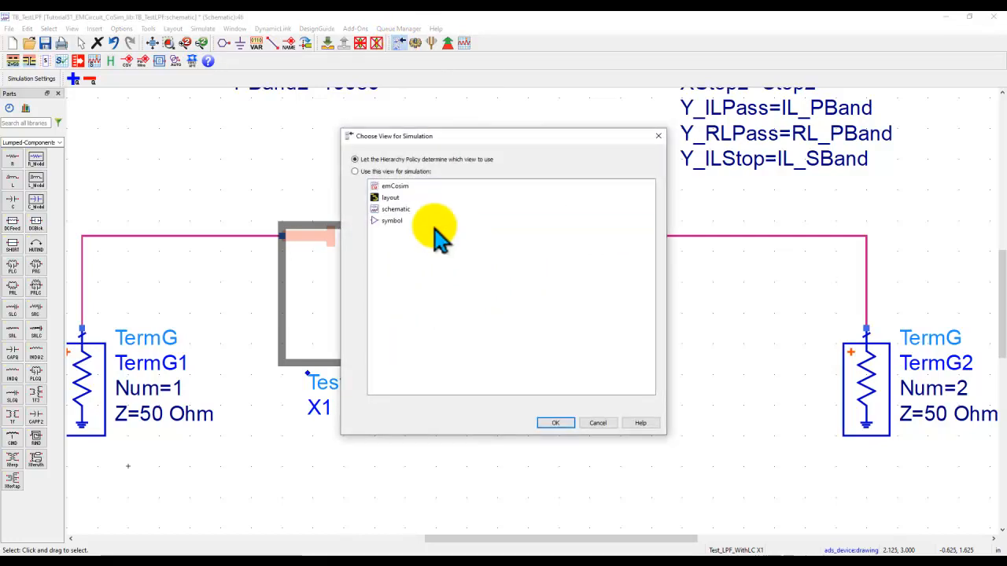
{"action": "left_click", "coordinate": [396, 210]}
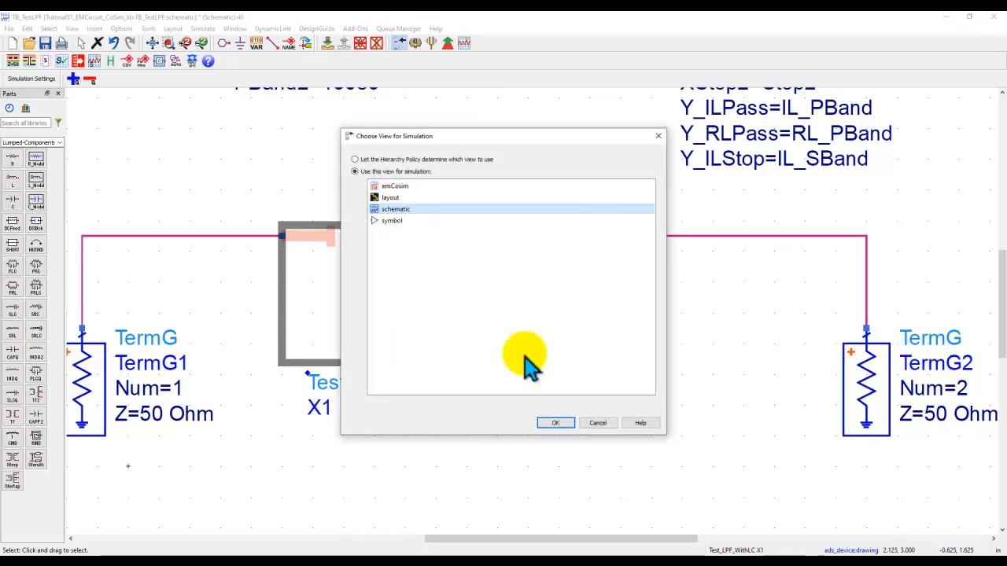
{"action": "left_click", "coordinate": [563, 432]}
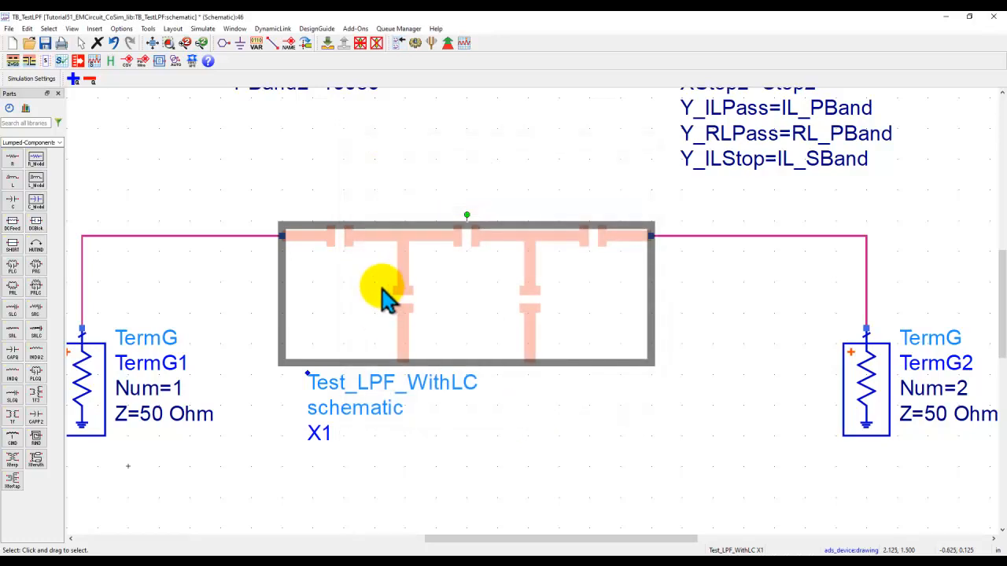
Push into the X1 filter schematic, return to the testbench, and simulate it with the schematic view.
{"action": "left_click", "coordinate": [325, 44]}
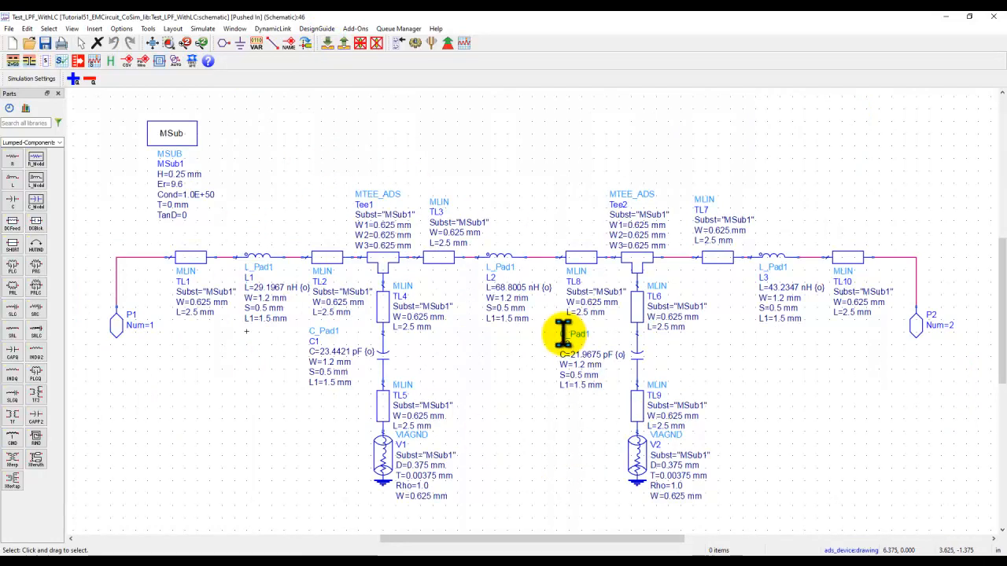
{"action": "left_click", "coordinate": [343, 44]}
{"action": "left_click", "coordinate": [415, 44]}
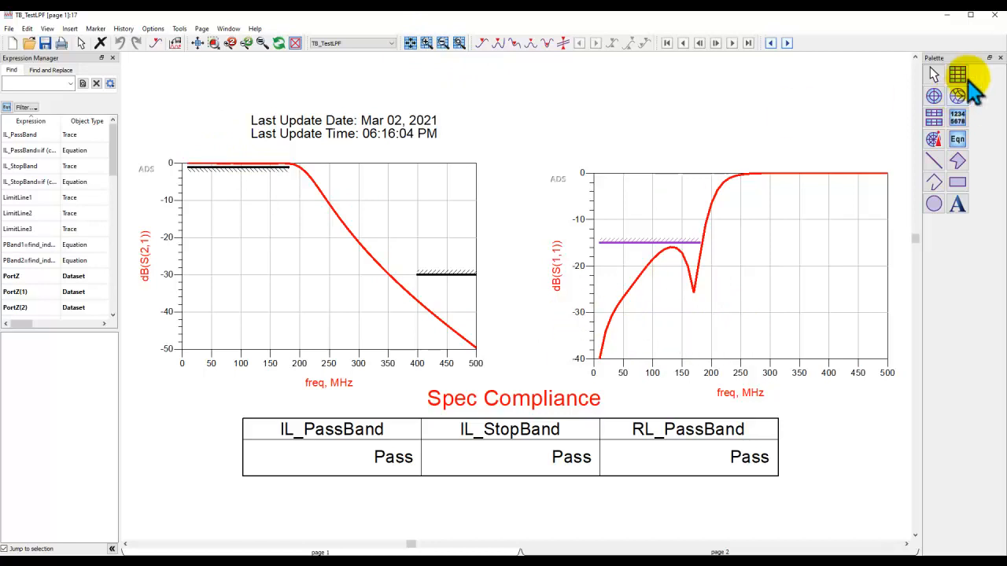
{"action": "left_click", "coordinate": [995, 15]}
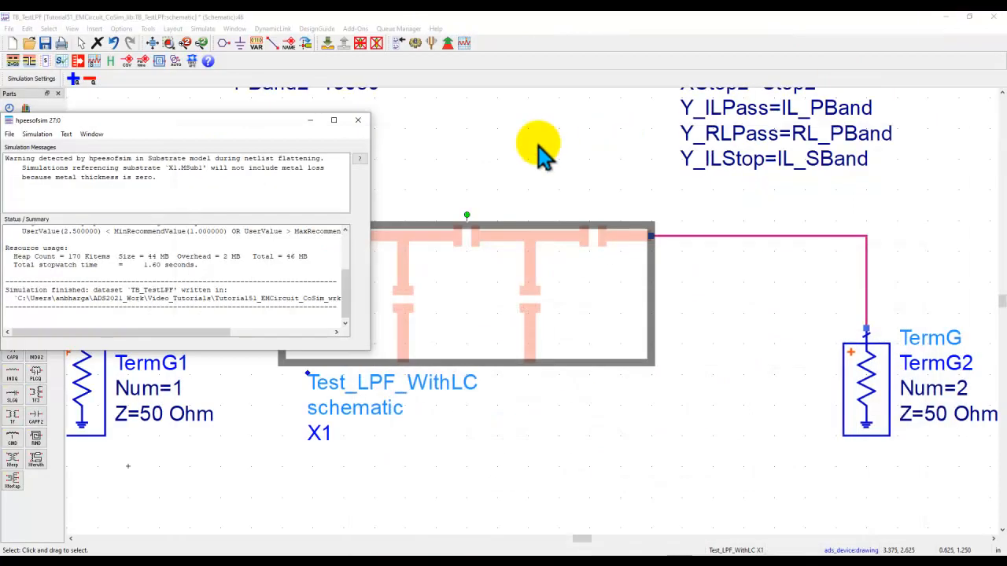
Set the X1 instance to use its emCosim view for simulation.
{"action": "left_click", "coordinate": [360, 126]}
{"action": "left_click", "coordinate": [397, 43]}
{"action": "left_click", "coordinate": [397, 188]}
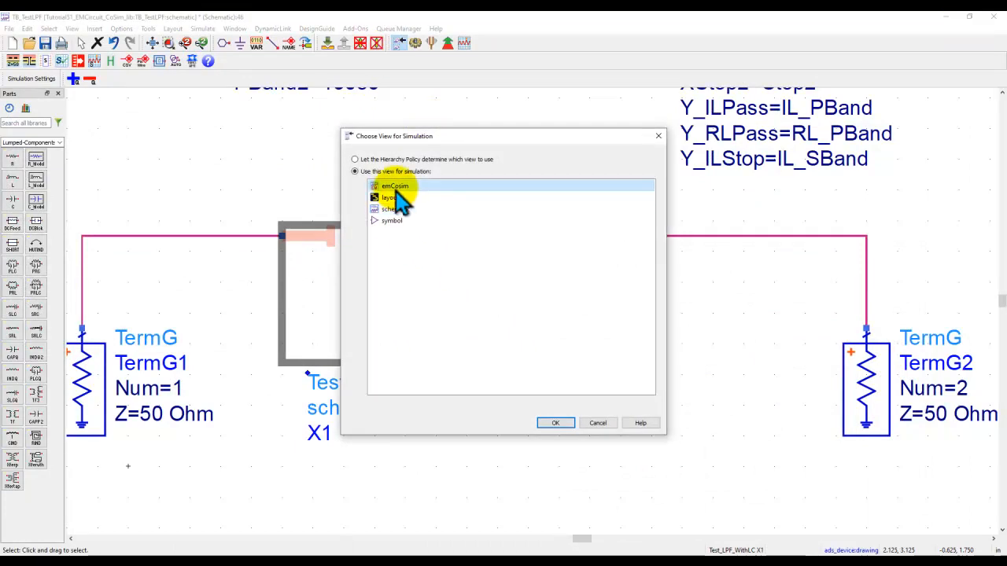
{"action": "left_click", "coordinate": [555, 424]}
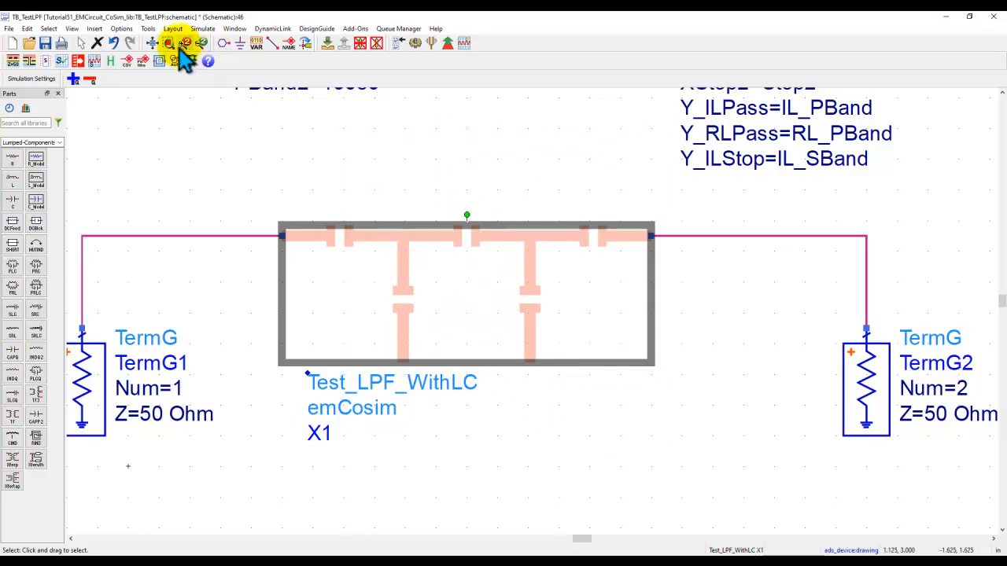
Simulate the testbench with the emCosim view and turn on trace history in the data display.
{"action": "left_click", "coordinate": [152, 44]}
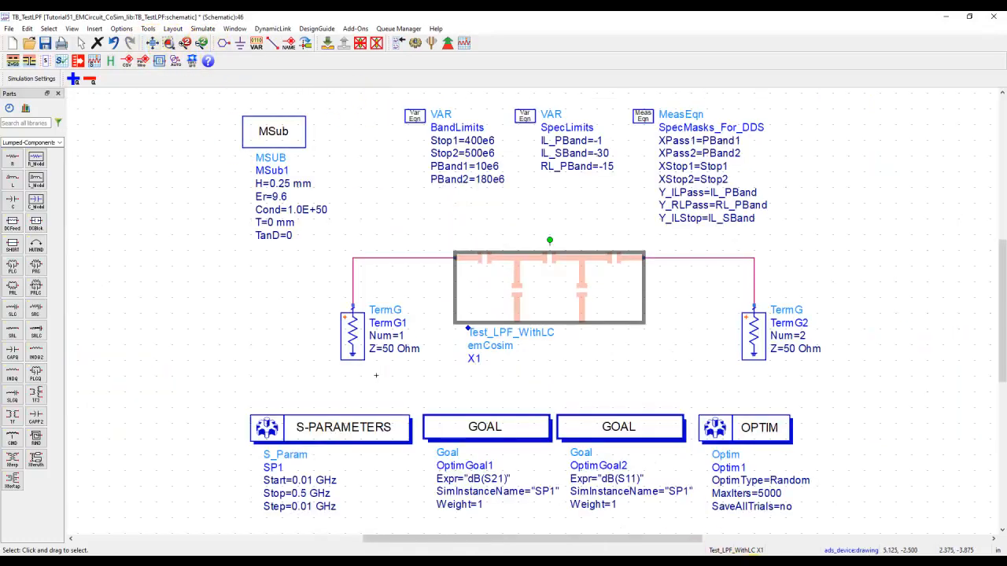
{"action": "left_click", "coordinate": [763, 565]}
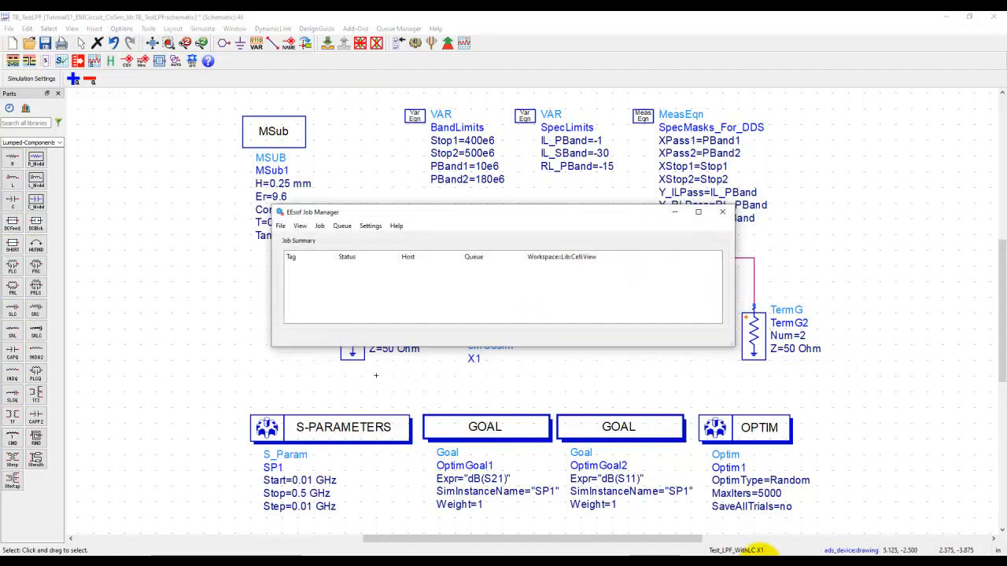
{"action": "left_click", "coordinate": [721, 213]}
{"action": "left_click", "coordinate": [241, 271]}
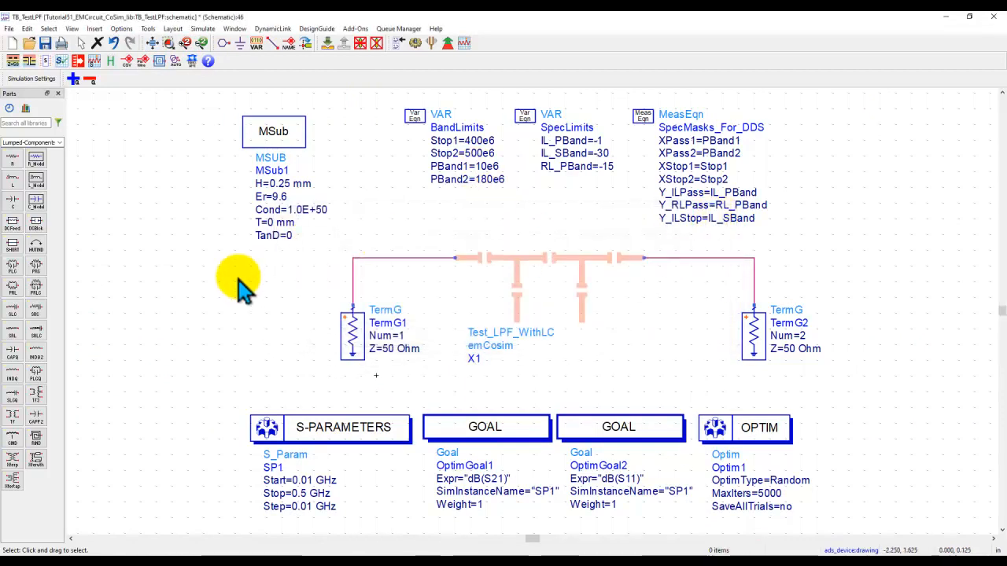
{"action": "left_click", "coordinate": [412, 46]}
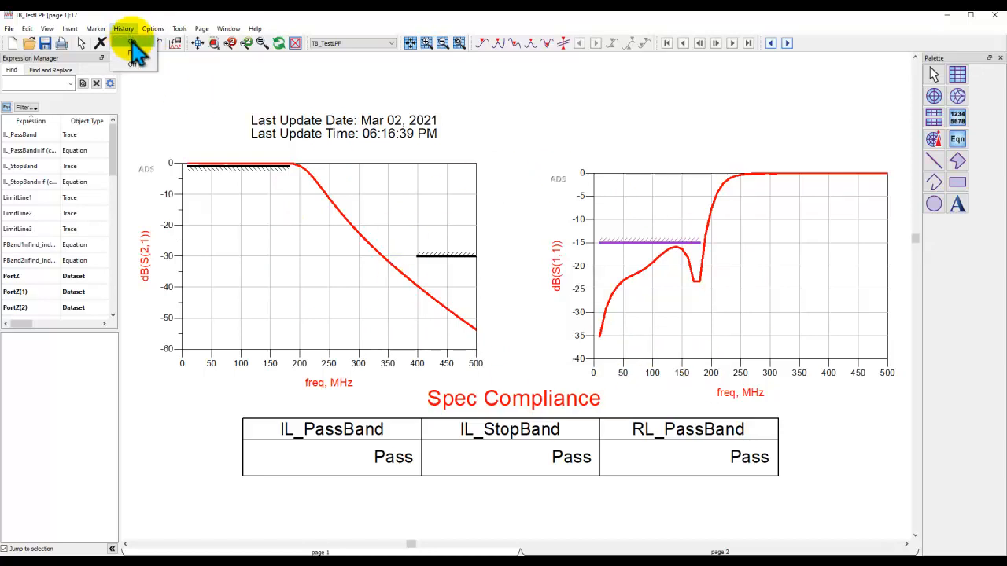
{"action": "left_click", "coordinate": [132, 42]}
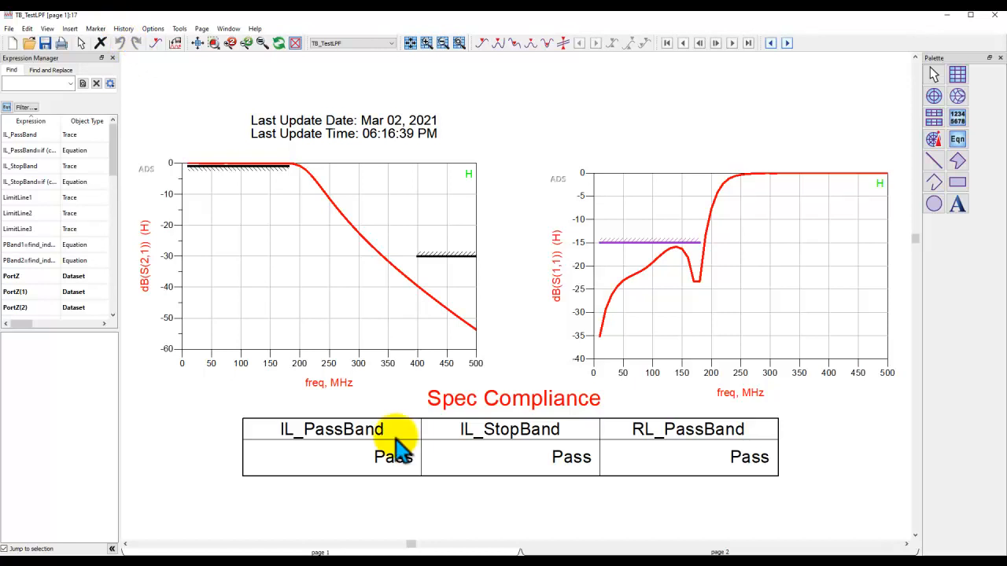
Switch X1 back to the schematic view and resimulate to overlay it against the emCosim result.
{"action": "mouse_move", "coordinate": [686, 554]}
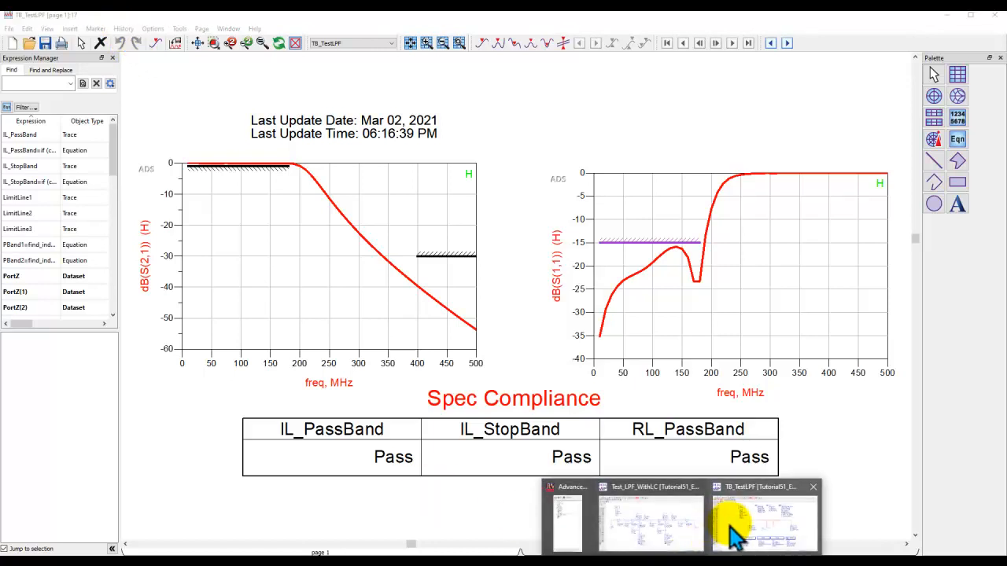
{"action": "left_click", "coordinate": [731, 533]}
{"action": "left_click", "coordinate": [541, 274]}
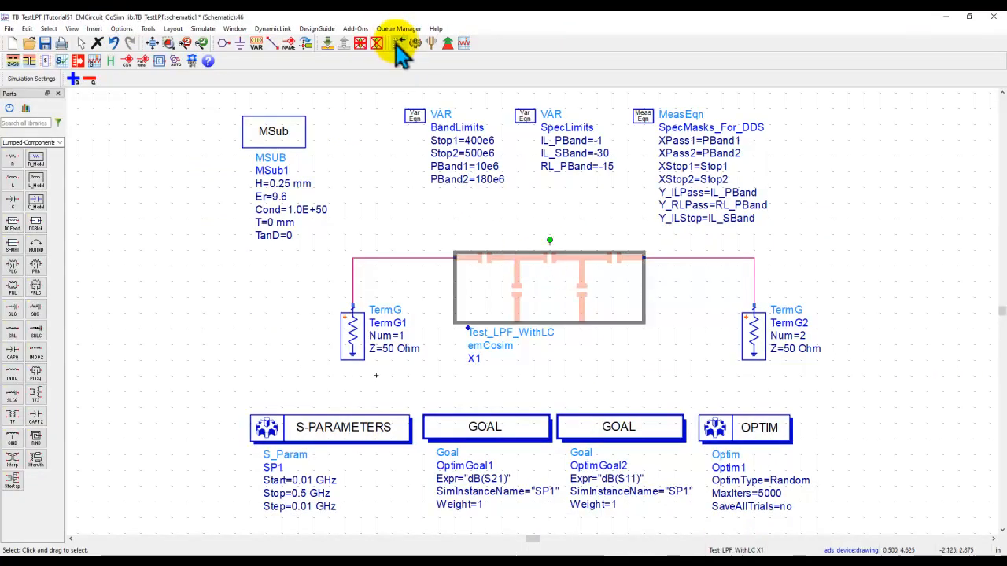
{"action": "left_click", "coordinate": [398, 43]}
{"action": "left_click", "coordinate": [402, 209]}
{"action": "left_click", "coordinate": [556, 423]}
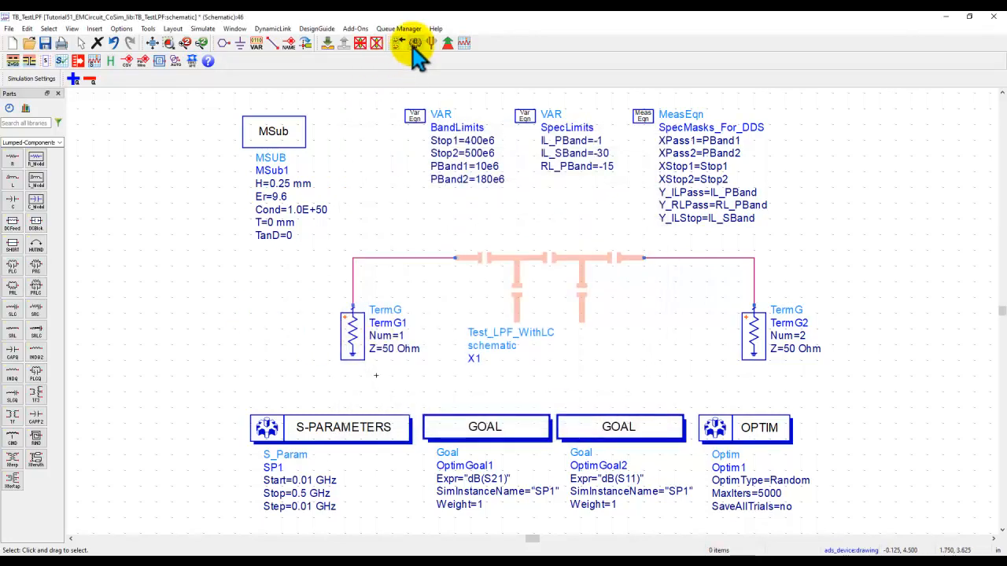
{"action": "left_click", "coordinate": [414, 43]}
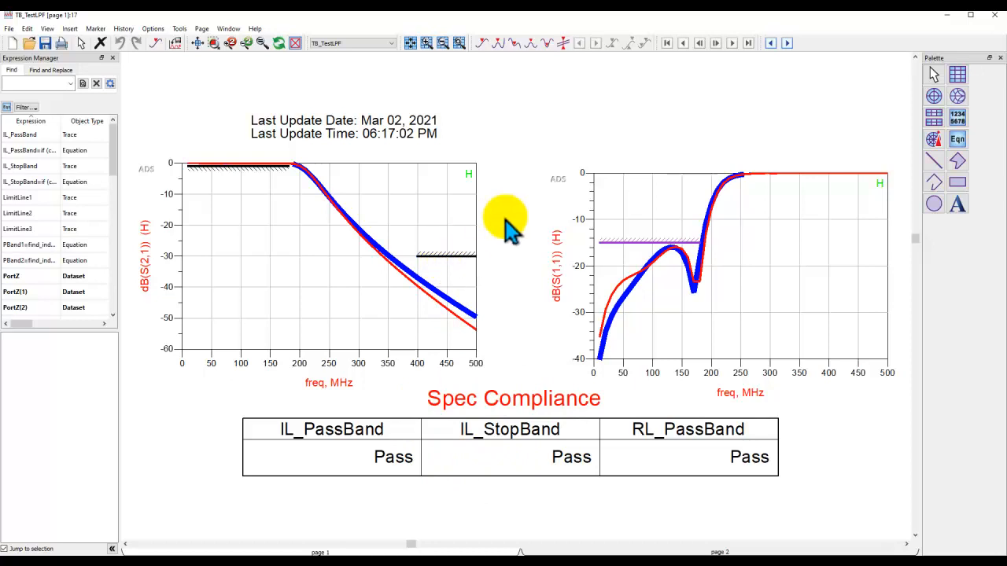
Turn off trace history in the data display.
{"action": "left_click", "coordinate": [126, 30]}
{"action": "left_click", "coordinate": [133, 64]}
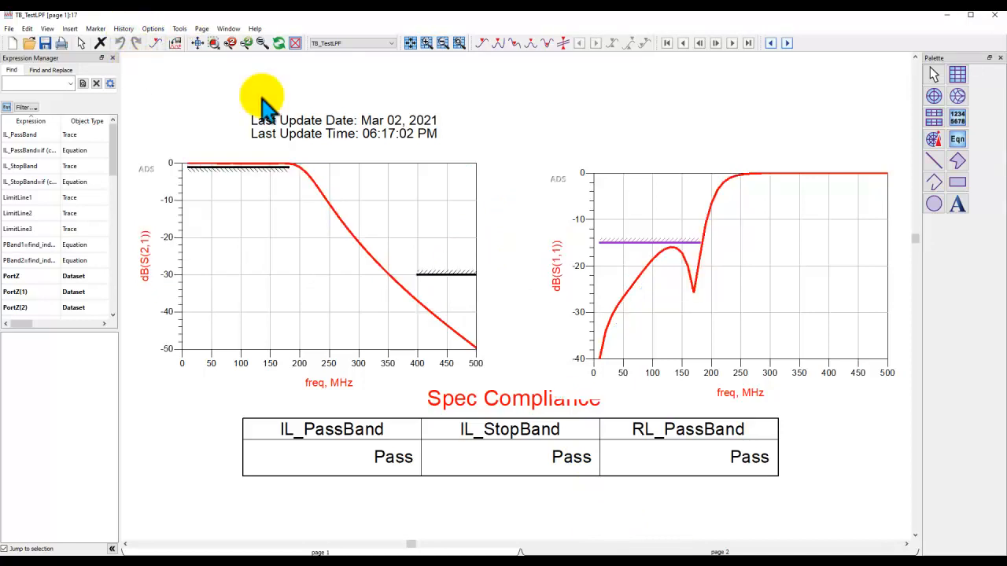
Set the X1 instance's simulation view back to emCosim.
{"action": "mouse_move", "coordinate": [683, 550]}
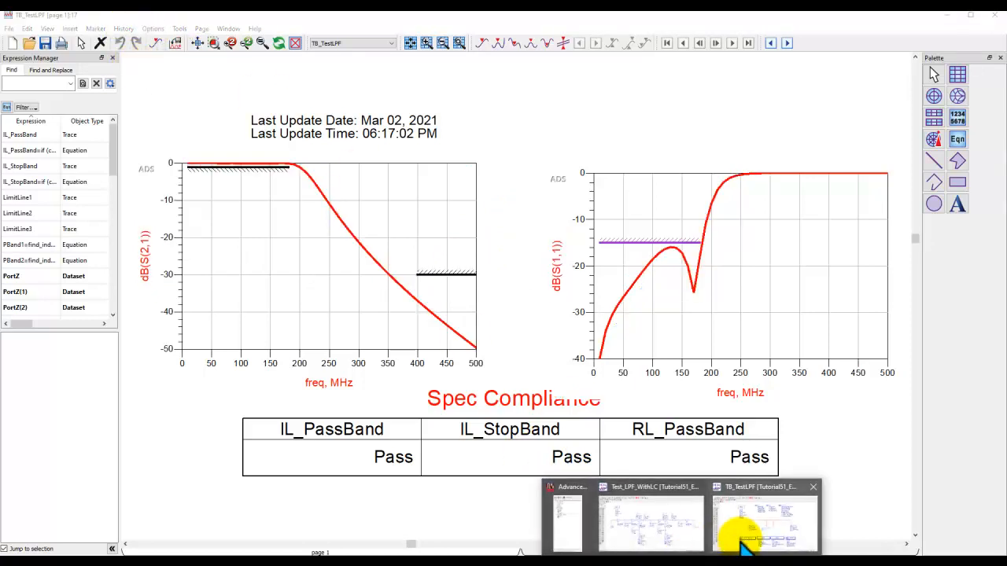
{"action": "left_click", "coordinate": [742, 522]}
{"action": "left_click", "coordinate": [540, 309]}
{"action": "left_click", "coordinate": [398, 42]}
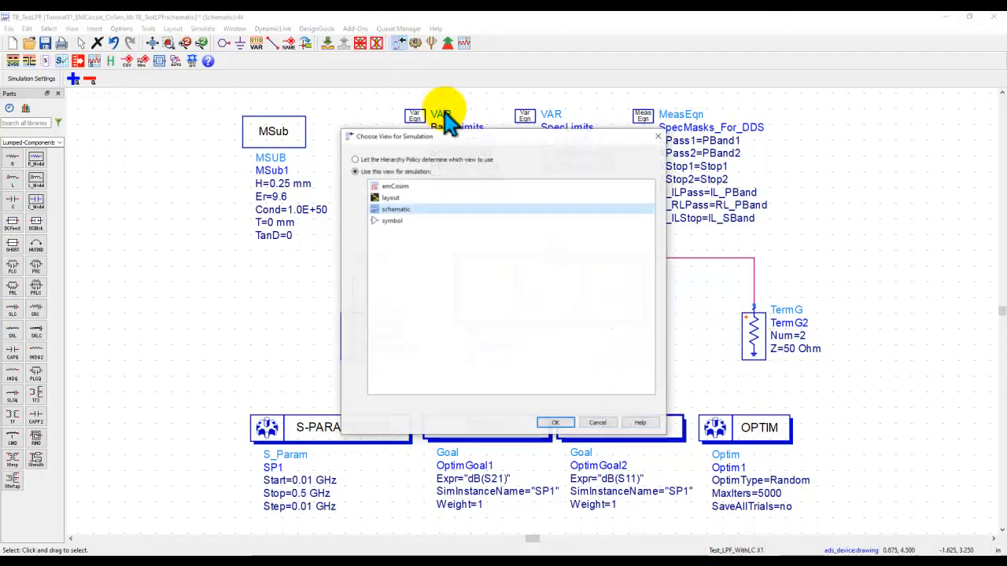
{"action": "left_click", "coordinate": [426, 187]}
{"action": "left_click", "coordinate": [556, 424]}
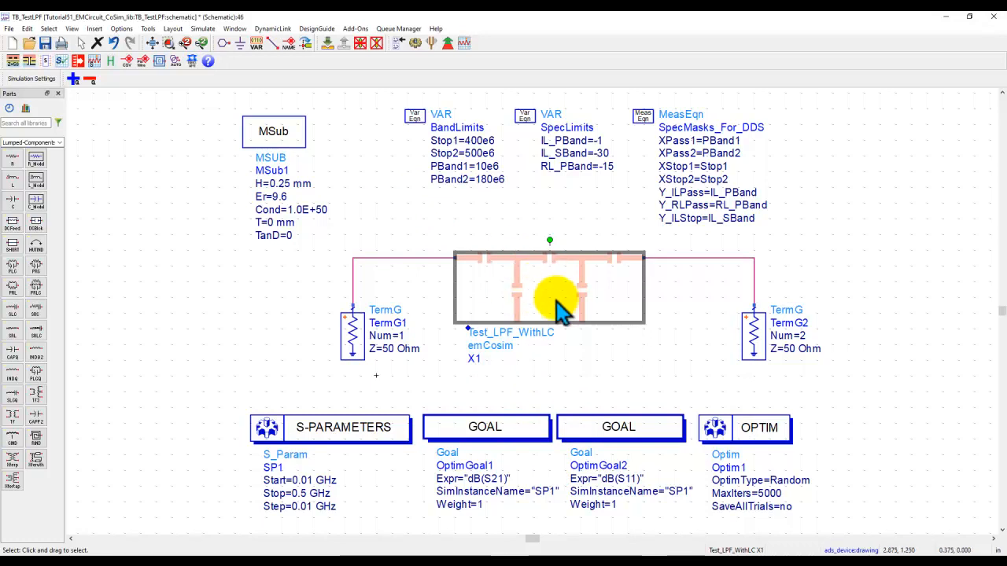
Inspect the optimizable inductor and capacitor values in the Test_LPF_WithLC filter schematic.
{"action": "left_click", "coordinate": [687, 564]}
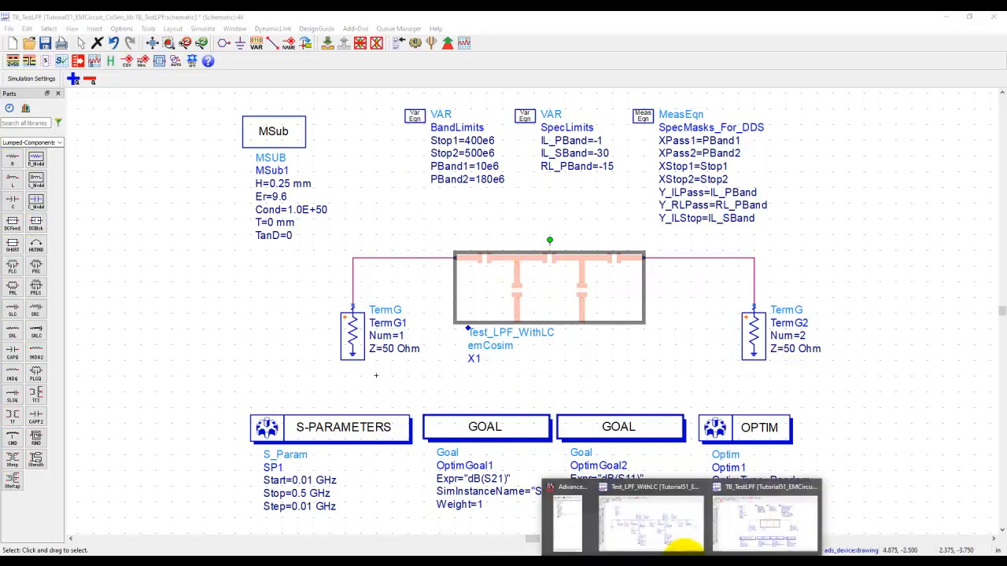
{"action": "left_click", "coordinate": [641, 531]}
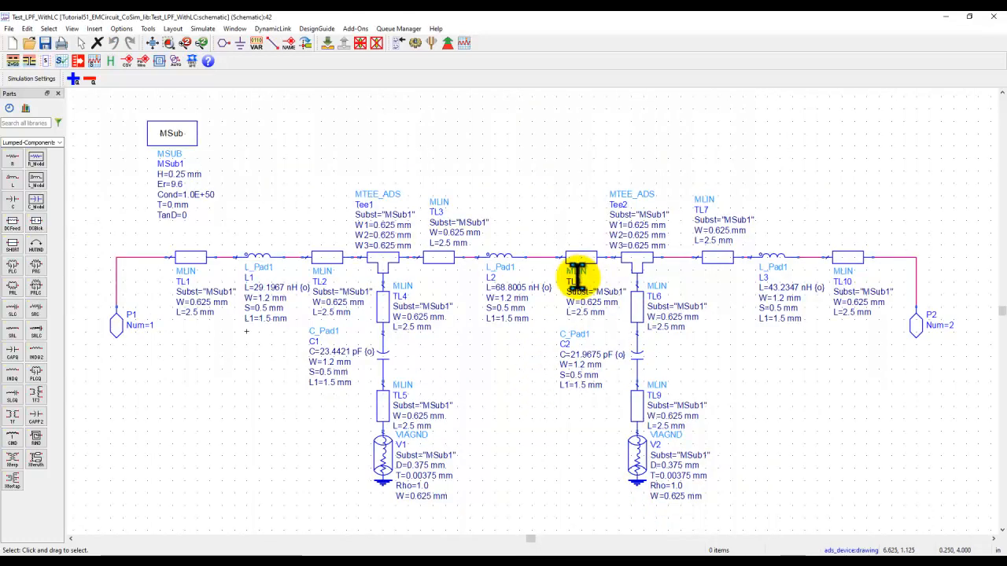
{"action": "scroll", "coordinate": [429, 305], "scroll_direction": "up", "scroll_amount": 3}
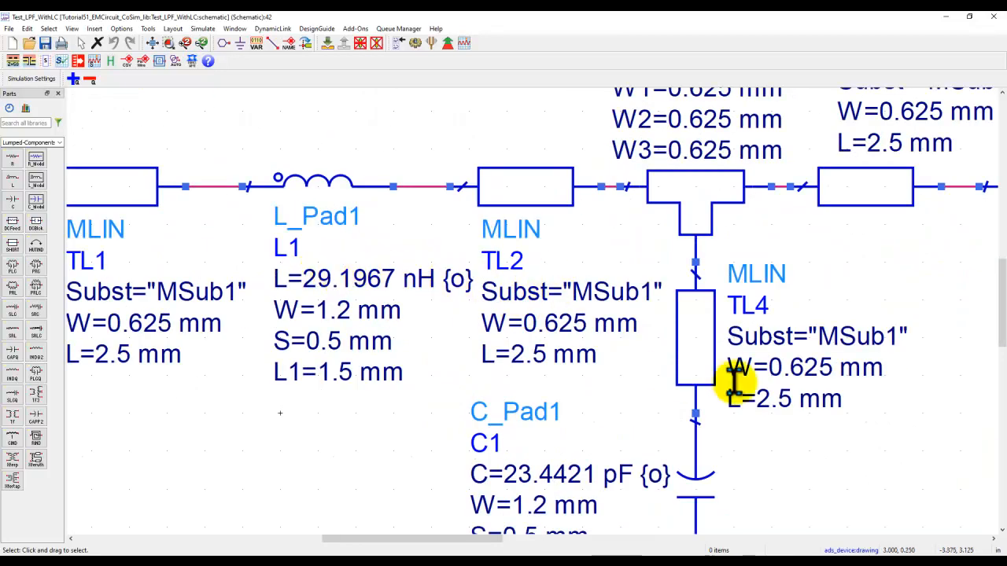
{"action": "scroll", "coordinate": [653, 376], "scroll_direction": "down", "scroll_amount": 1}
{"action": "left_click_drag", "start_coordinate": [804, 398], "coordinate": [441, 400]}
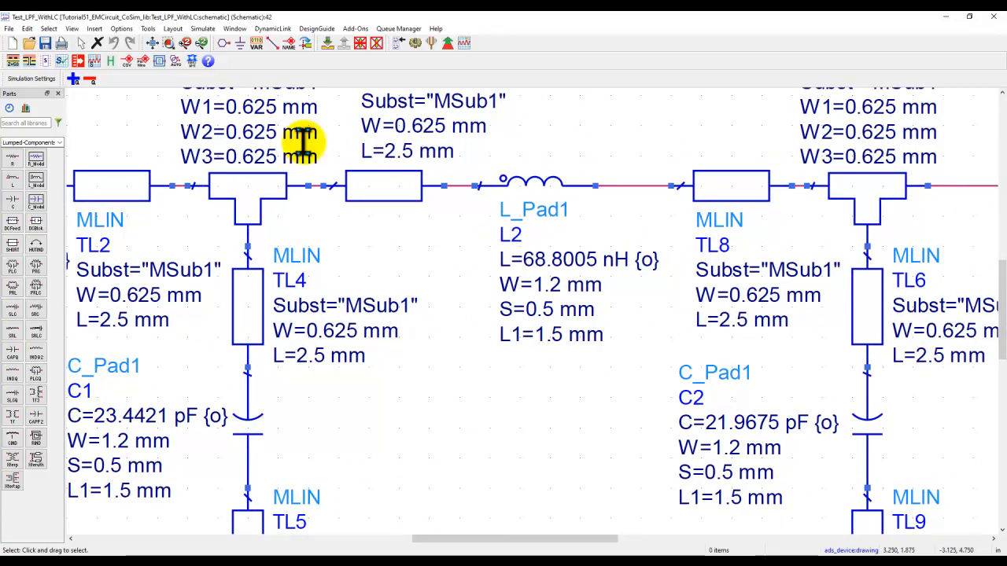
{"action": "left_click", "coordinate": [153, 46]}
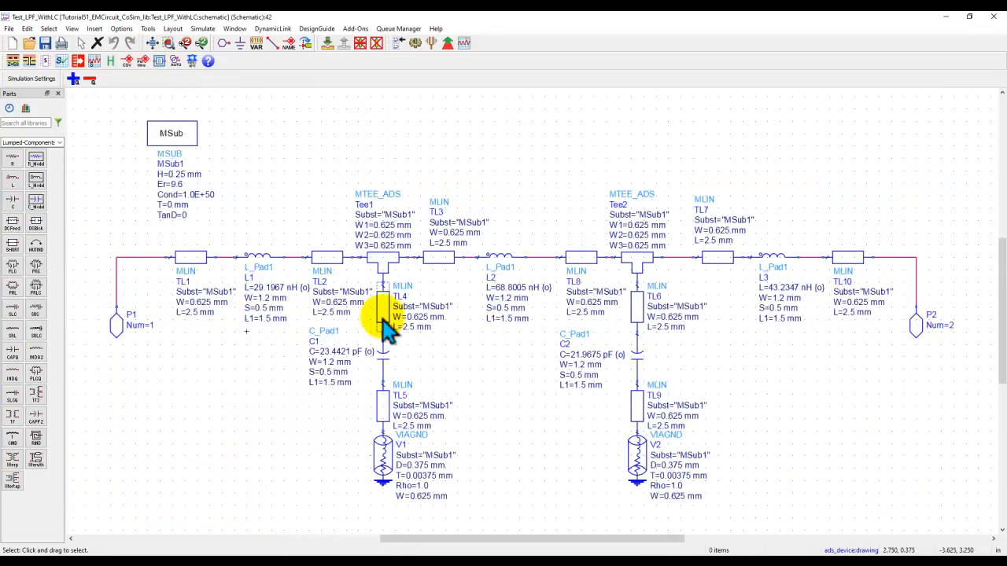
{"action": "left_click", "coordinate": [947, 21]}
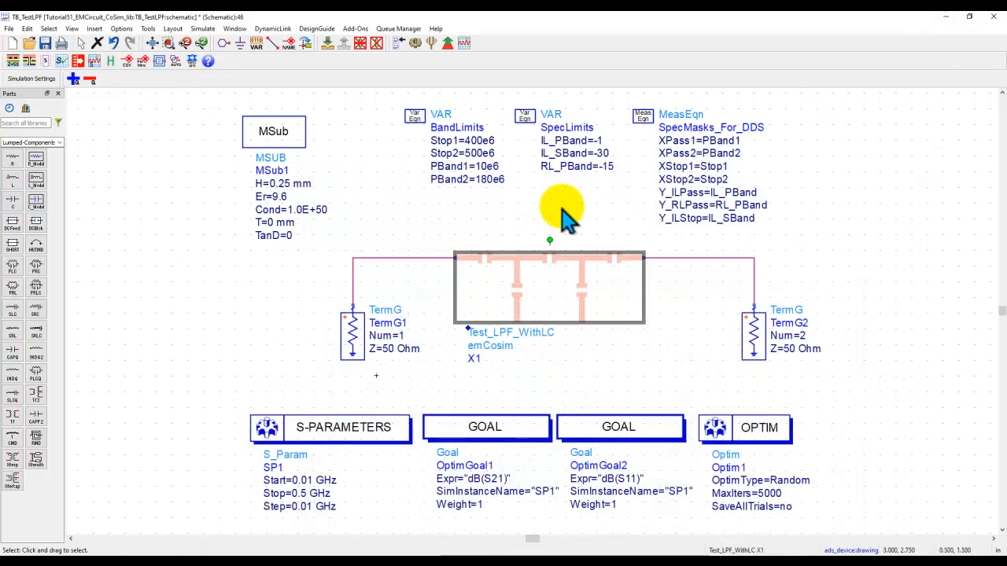
Run the optimization, update the design with the optimized variables, and resimulate the testbench.
{"action": "left_click", "coordinate": [367, 203]}
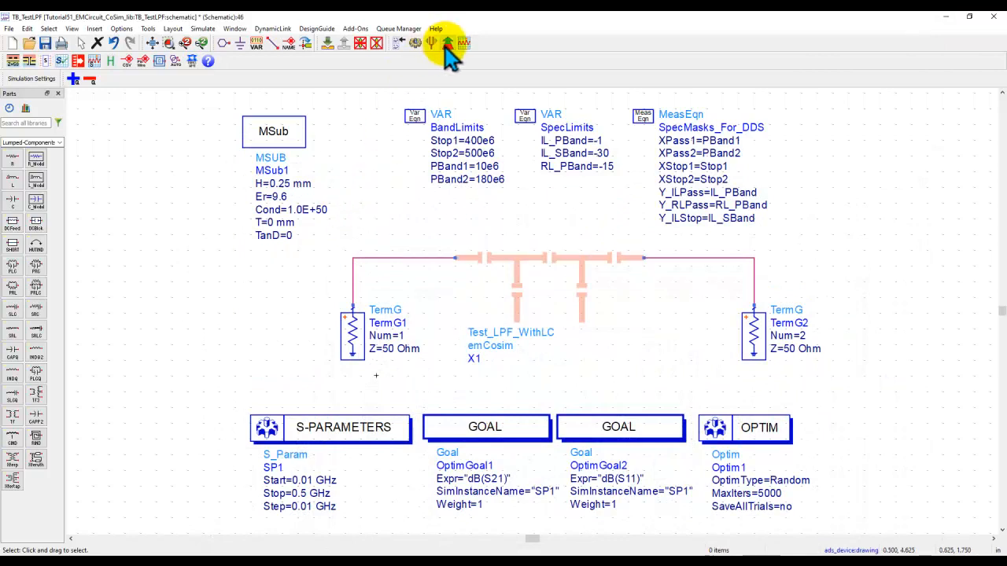
{"action": "left_click", "coordinate": [446, 45]}
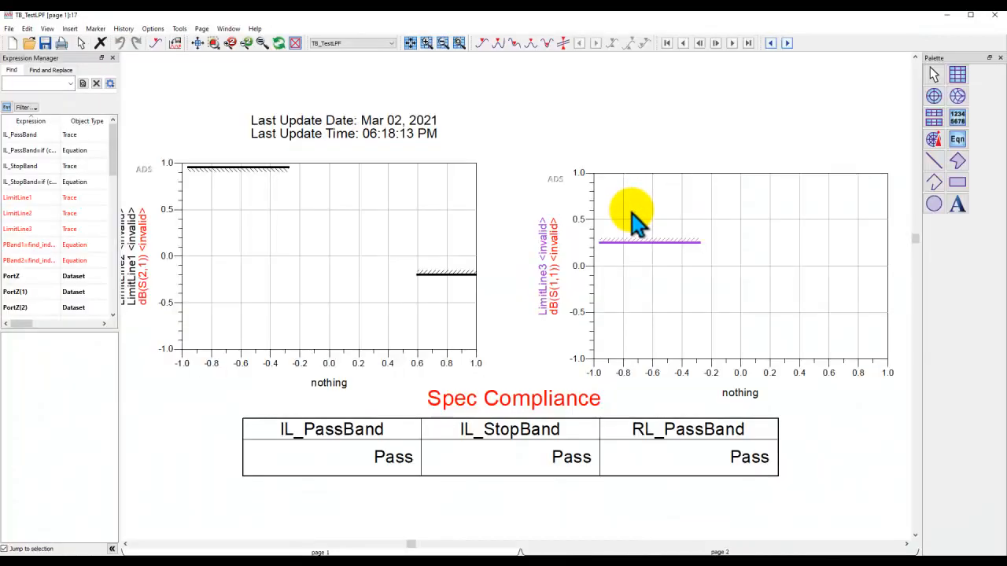
{"action": "left_click", "coordinate": [944, 16]}
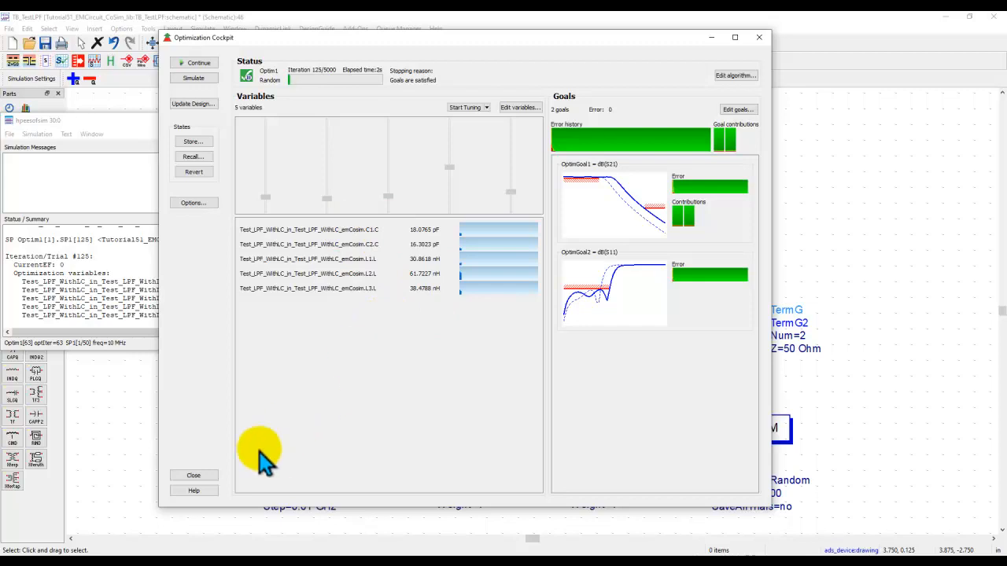
{"action": "left_click", "coordinate": [195, 476]}
{"action": "left_click", "coordinate": [465, 266]}
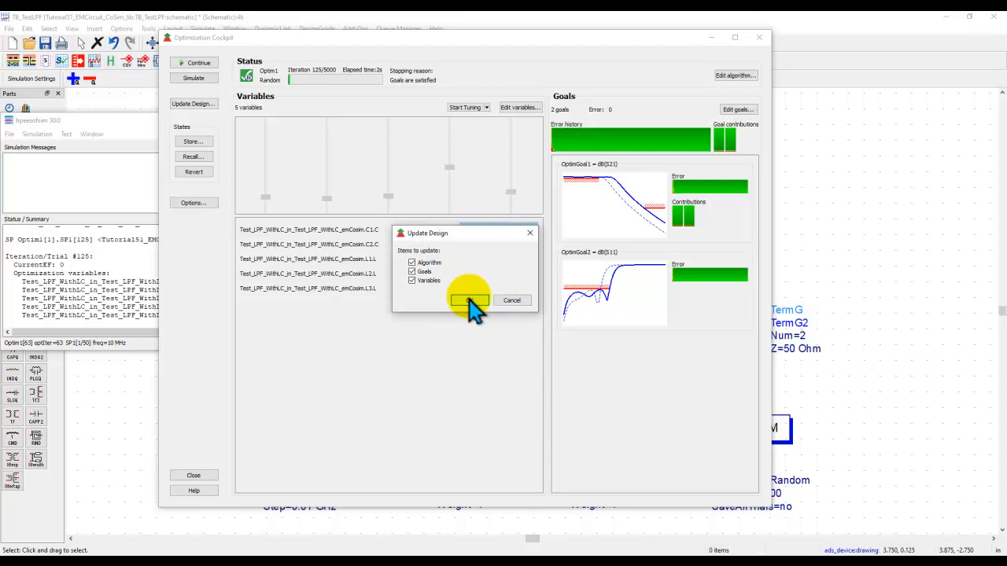
{"action": "left_click", "coordinate": [469, 301]}
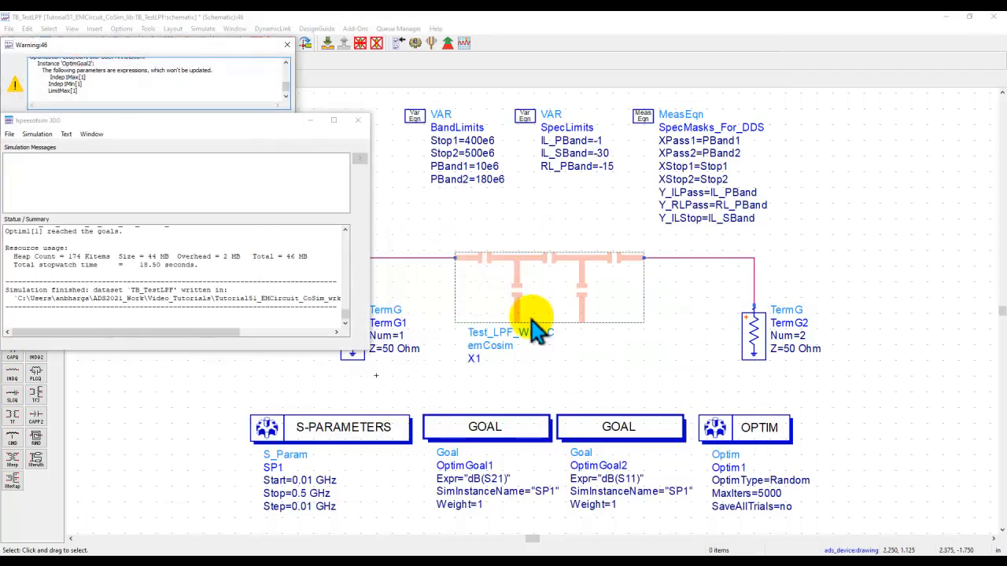
{"action": "left_click", "coordinate": [285, 46]}
{"action": "left_click", "coordinate": [414, 44]}
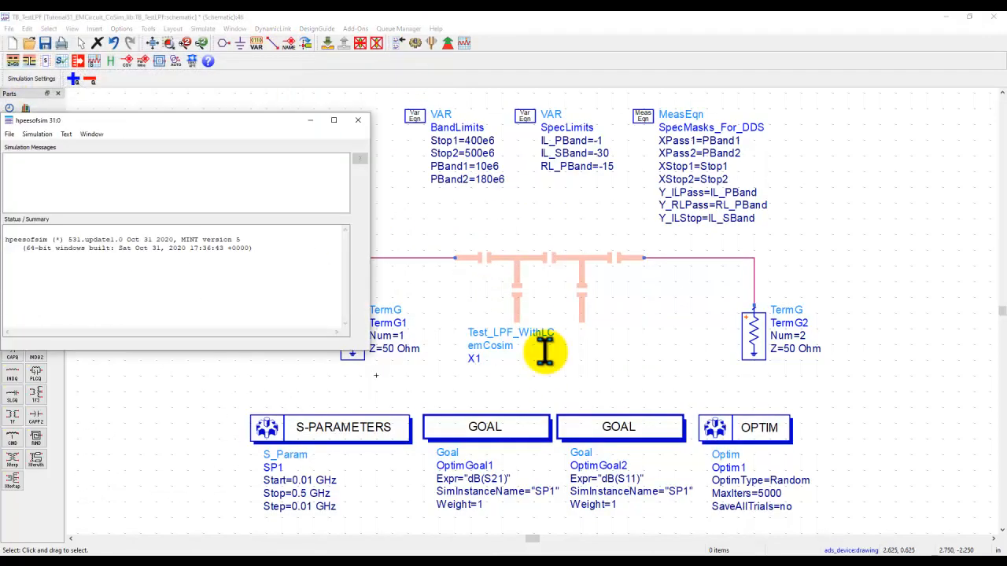